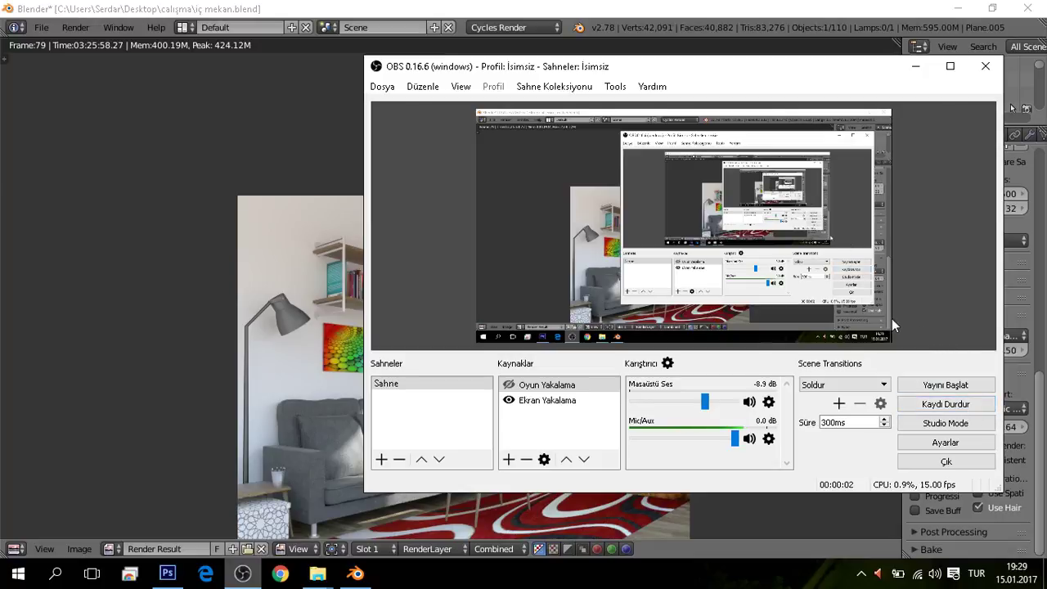
# - Pan and zoom around the Blender render result to inspect it up close
pyautogui.click(502, 7)
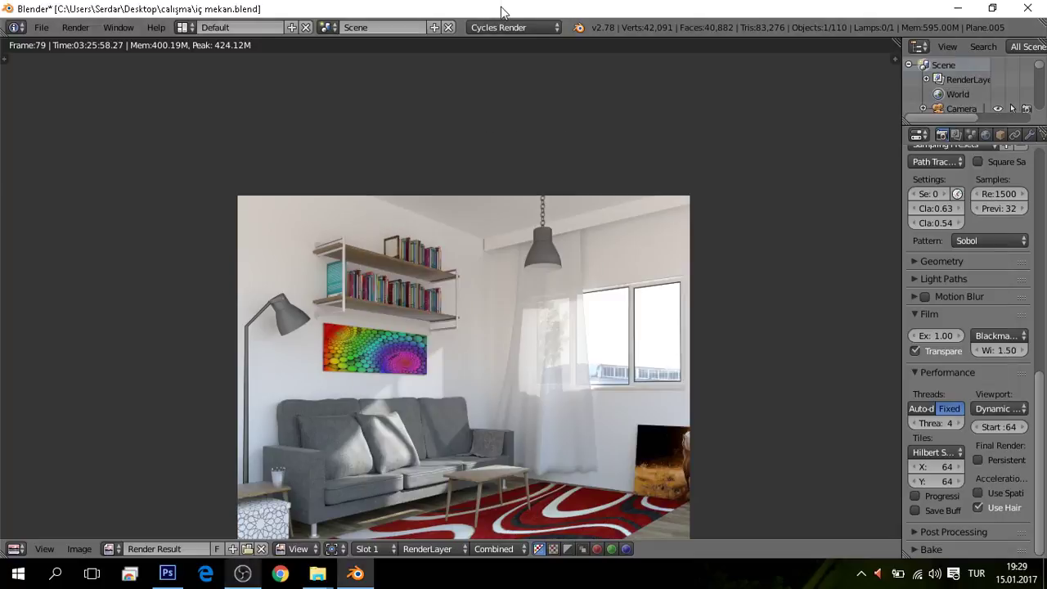
pyautogui.moveTo(535, 384); pyautogui.dragTo(575, 307)
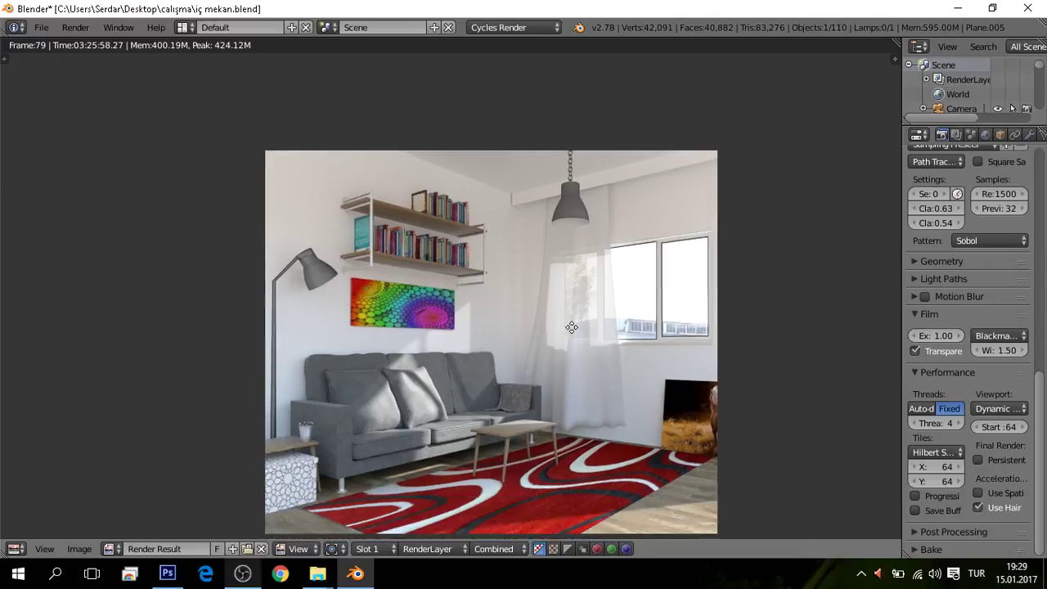
pyautogui.scroll(1, 598, 356)
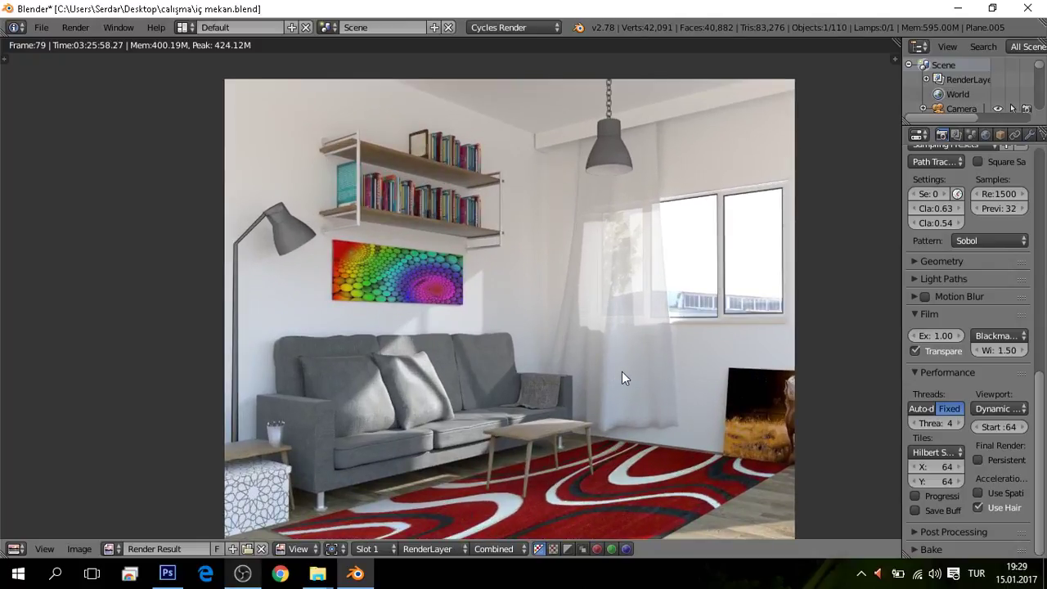
pyautogui.scroll(-1, 624, 368)
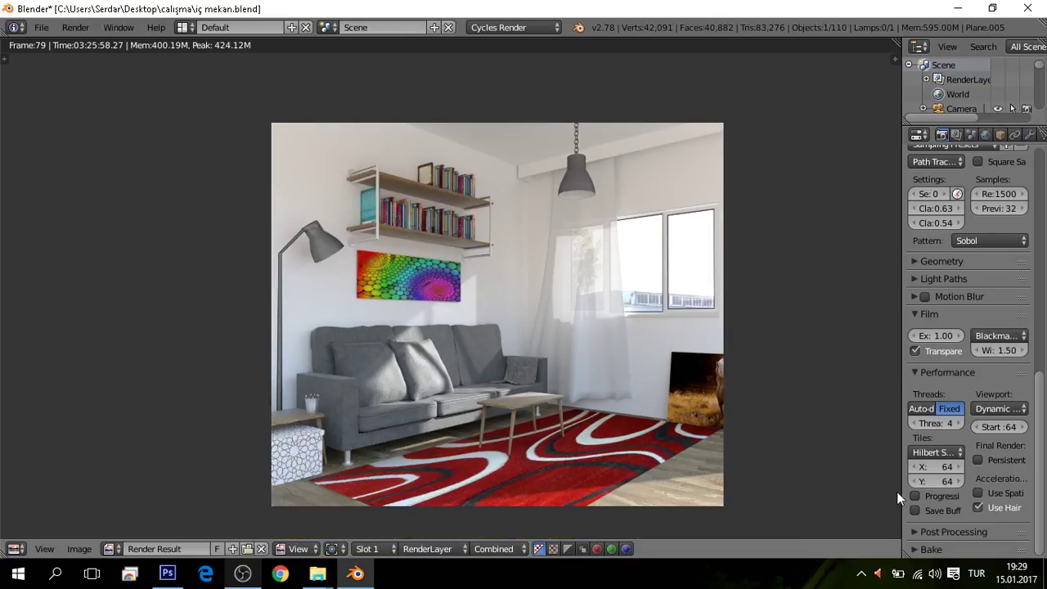
pyautogui.click(935, 573)
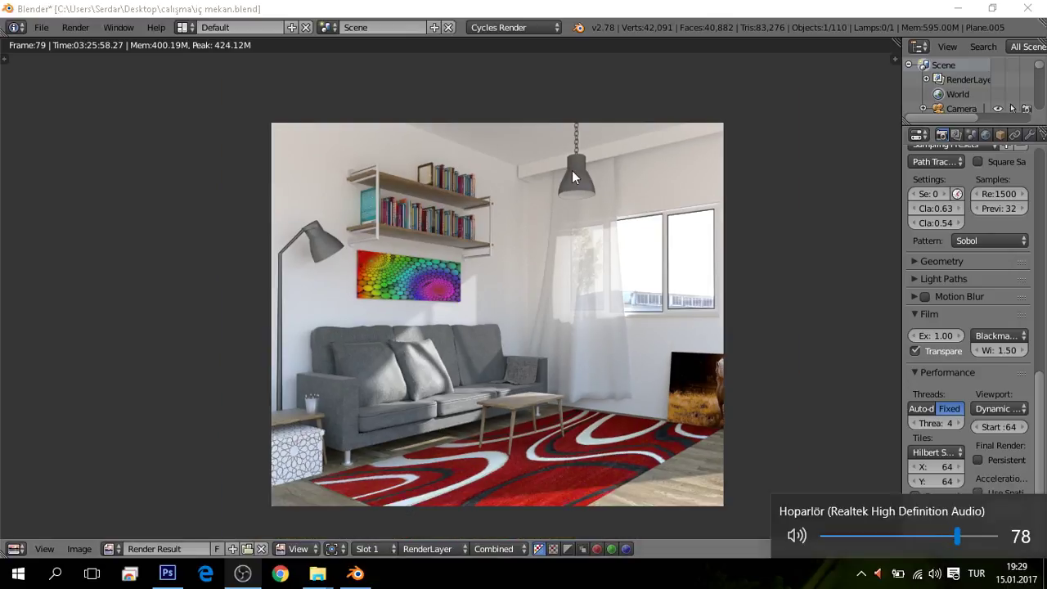
pyautogui.click(572, 170)
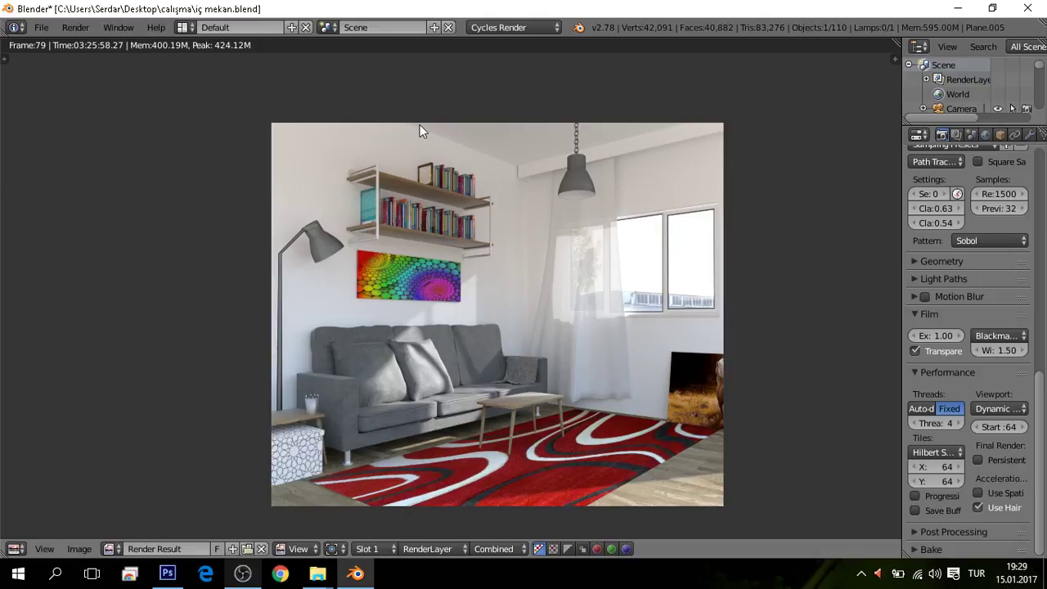
pyautogui.scroll(1, 454, 292)
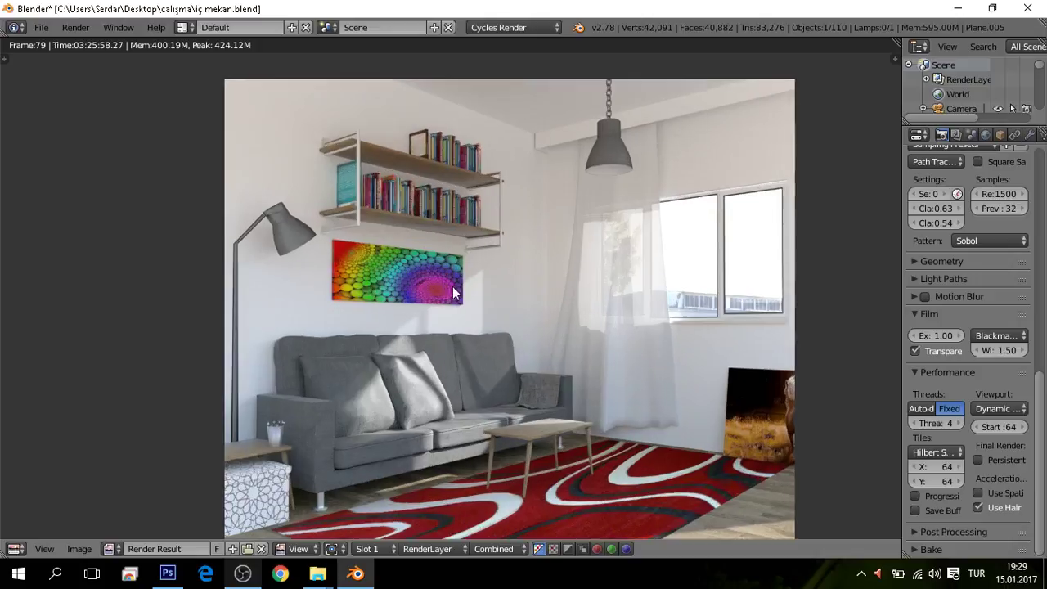
pyautogui.scroll(3, 468, 225)
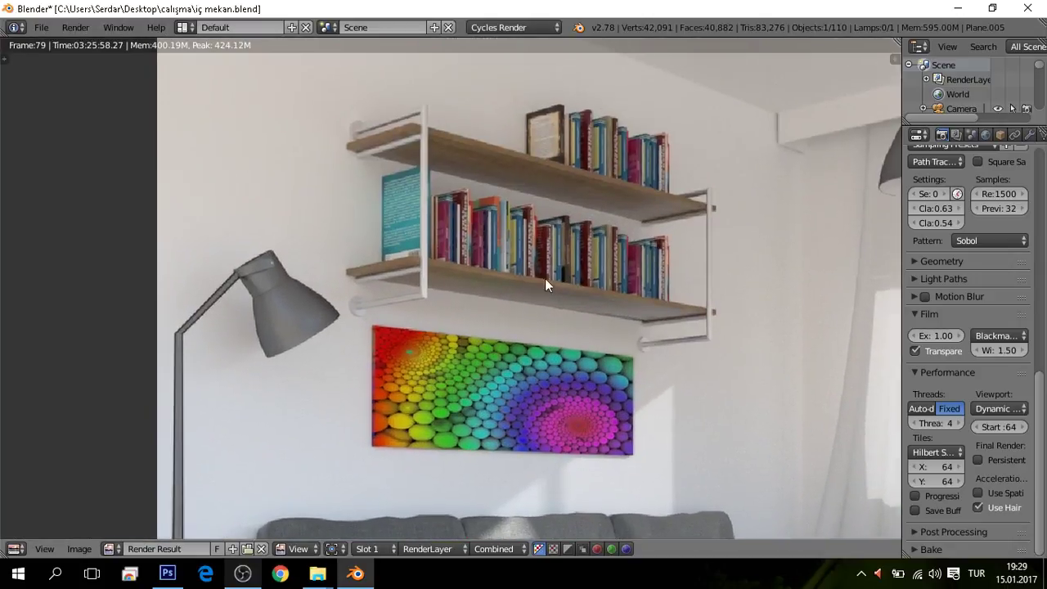
pyautogui.scroll(-1, 502, 312)
# - Pan and zoom the render to inspect the sofa and red carpet
pyautogui.moveTo(604, 280)
pyautogui.mouseDown()
pyautogui.moveTo(466, 209)
pyautogui.moveTo(492, 391)
pyautogui.mouseUp()
pyautogui.scroll(-1, 479, 200)
pyautogui.scroll(-1, 477, 302)
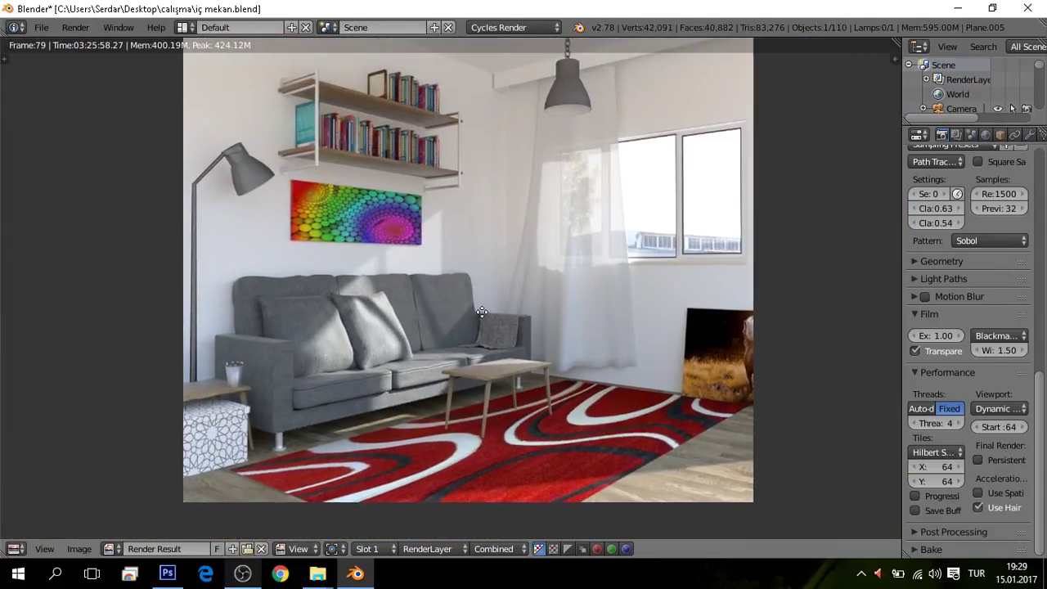
pyautogui.scroll(1, 523, 257)
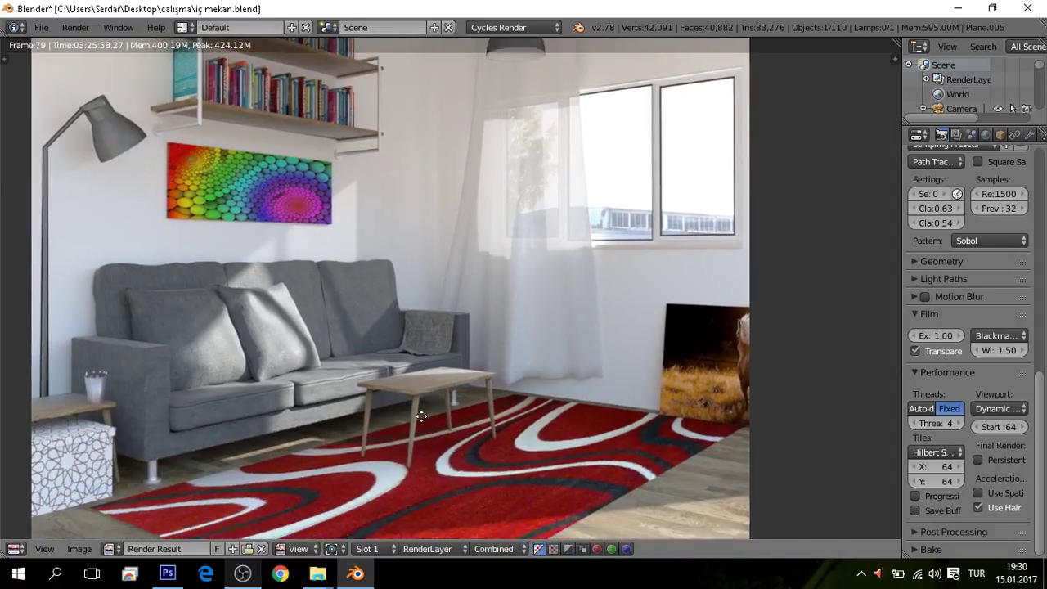
pyautogui.moveTo(591, 452); pyautogui.dragTo(663, 363)
pyautogui.scroll(2, 663, 364)
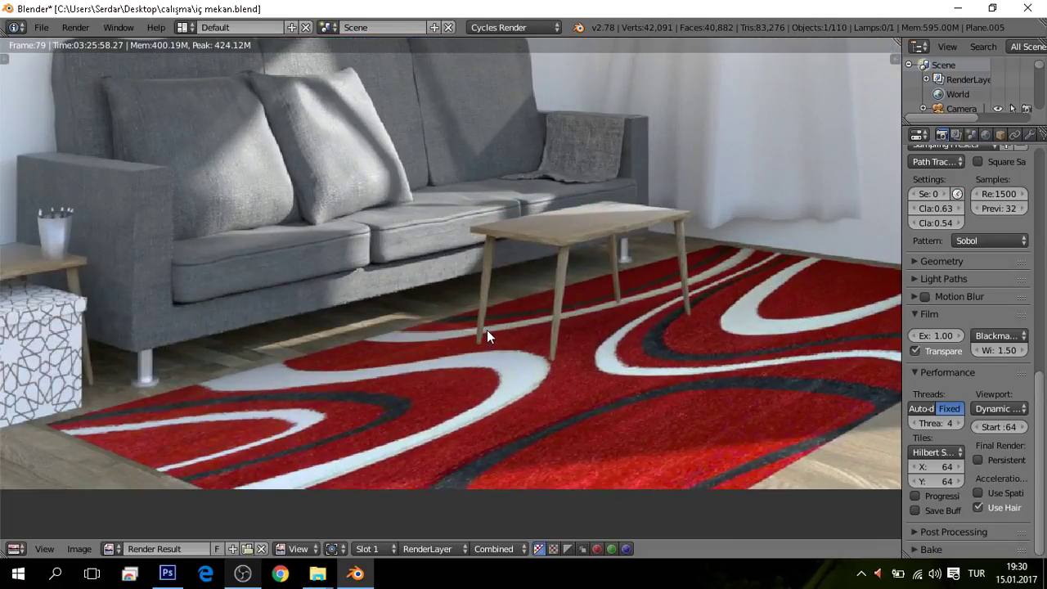
pyautogui.scroll(-1, 486, 329)
pyautogui.scroll(-1, 491, 310)
pyautogui.scroll(-1, 458, 376)
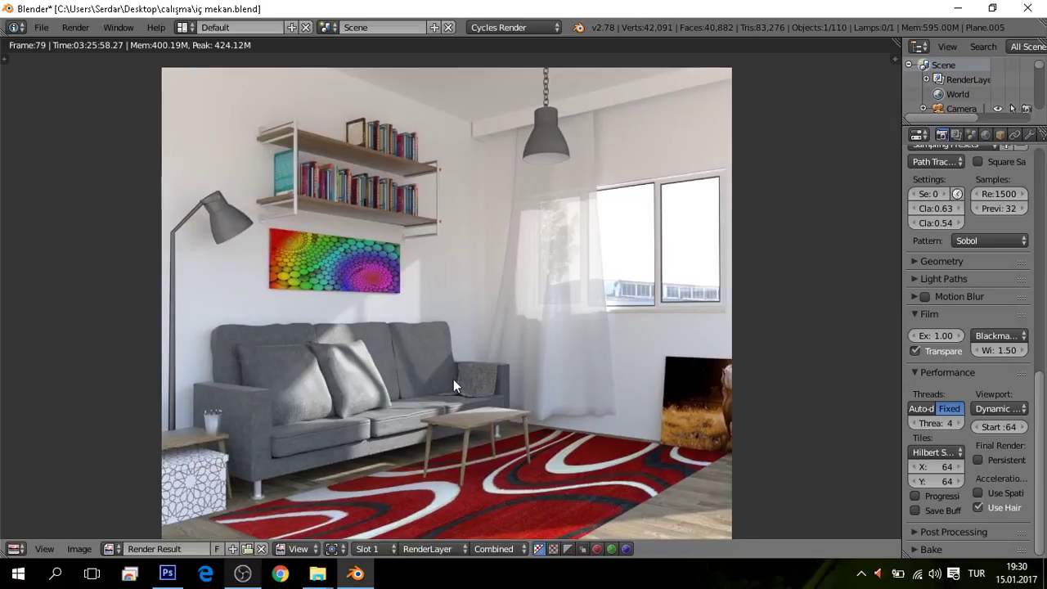
# - Save the render as untitled.png in the calışma folder
pyautogui.click(77, 548)
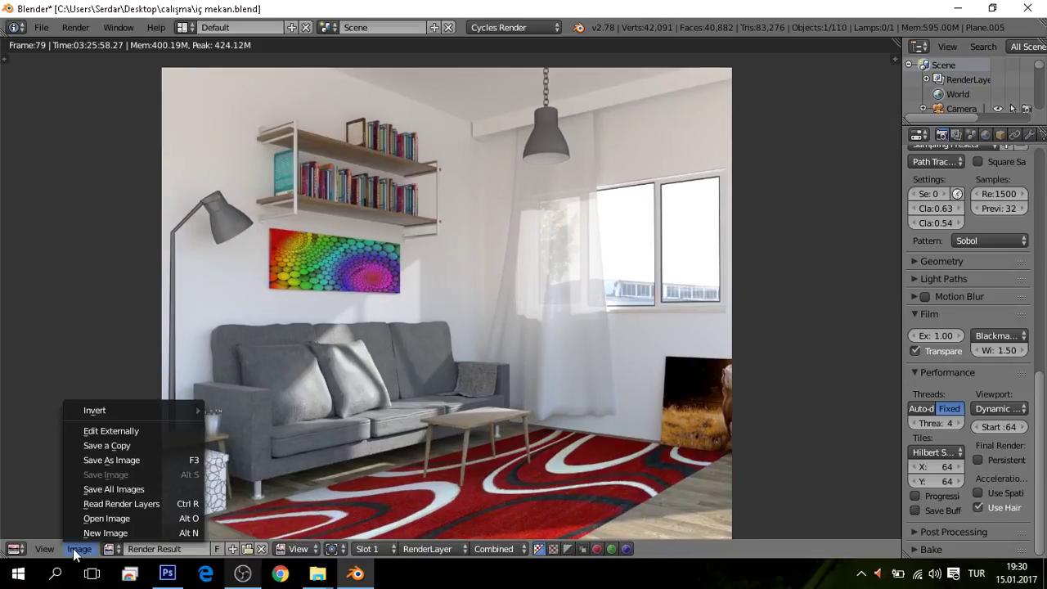
pyautogui.click(129, 460)
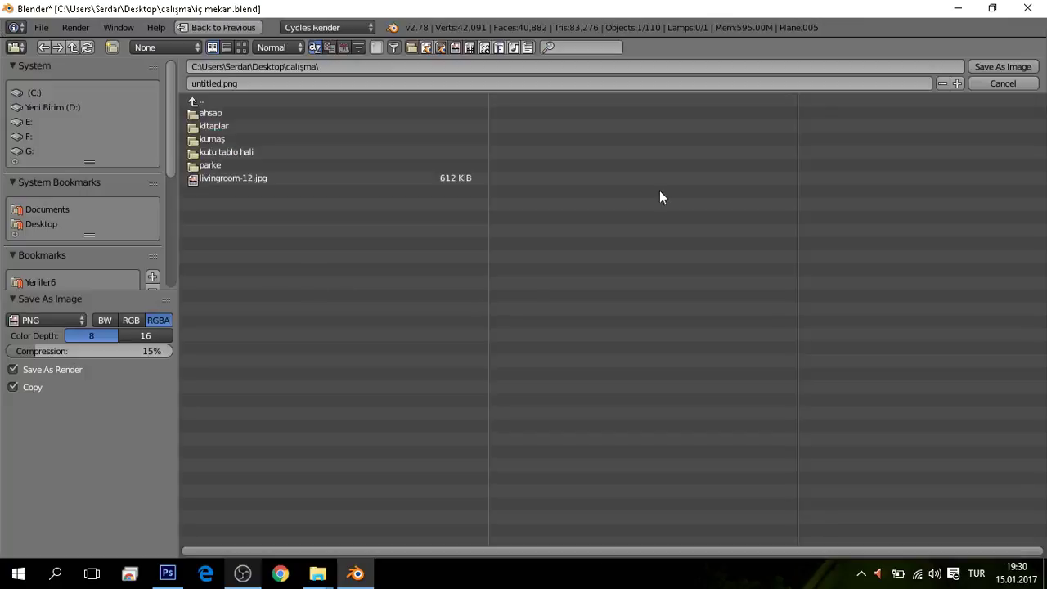
pyautogui.click(972, 66)
pyautogui.moveTo(317, 573)
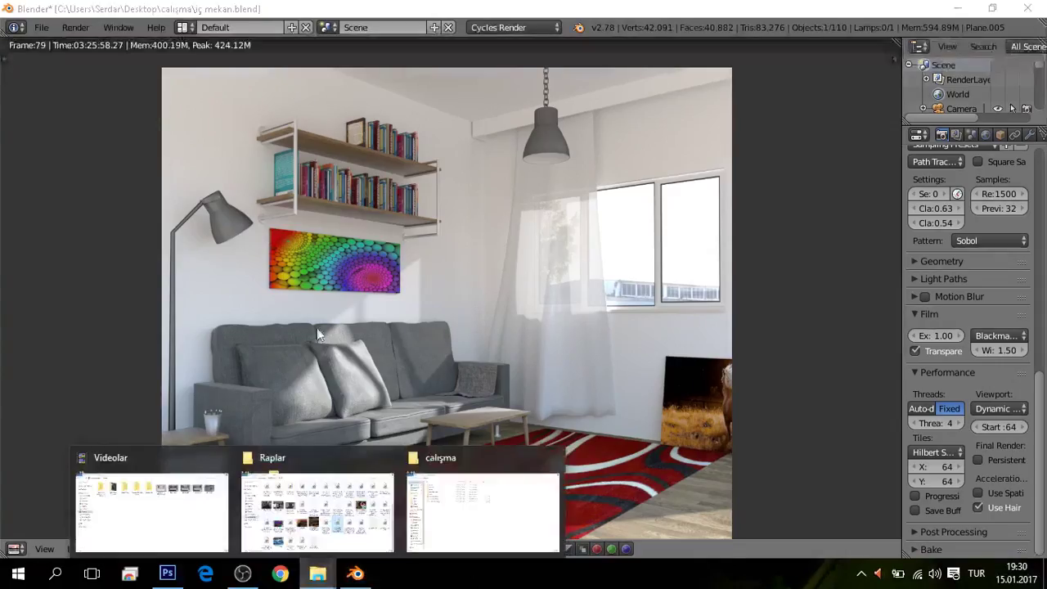
# - Show the calışma folder's files as large icons
pyautogui.click(426, 490)
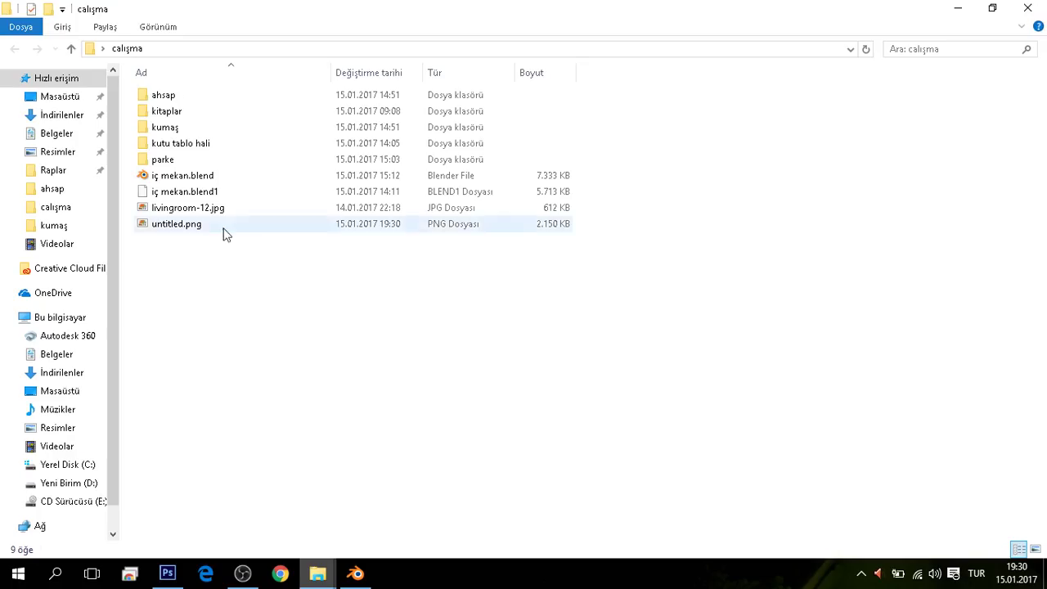
pyautogui.rightClick(323, 303)
pyautogui.click(564, 398)
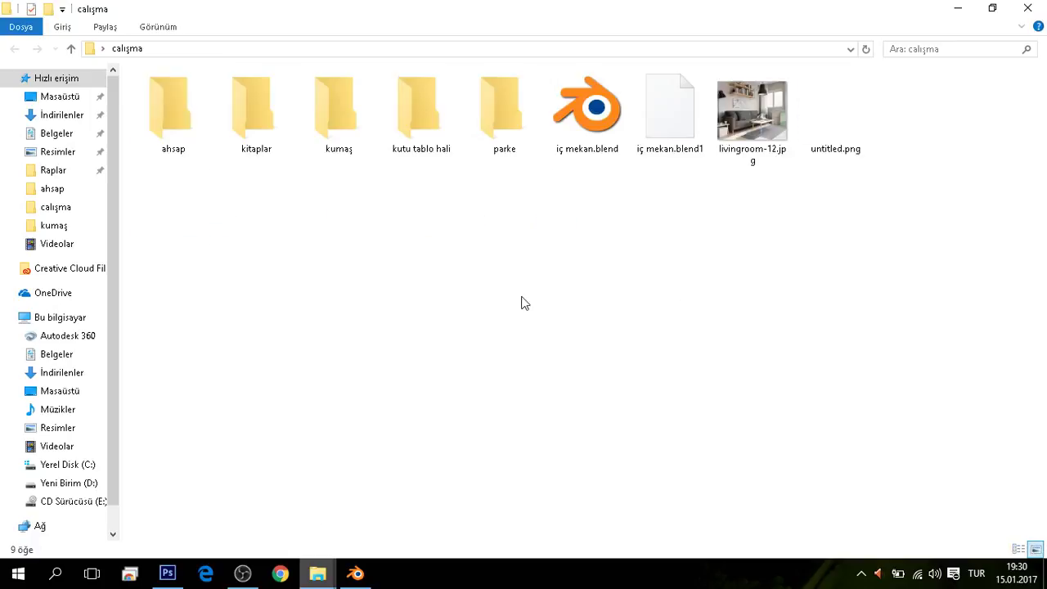
# - Open the reference photo livingroom-12.jpg in Photo Viewer in a smaller window
pyautogui.click(860, 154)
pyautogui.doubleClick(746, 123)
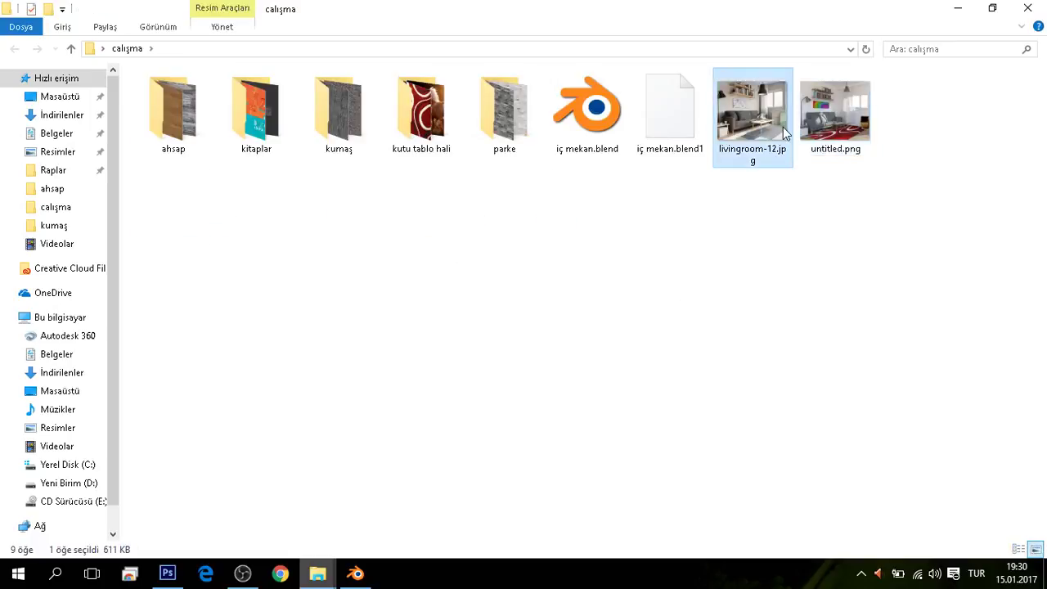
pyautogui.moveTo(580, 7); pyautogui.dragTo(507, 39)
pyautogui.click(785, 130)
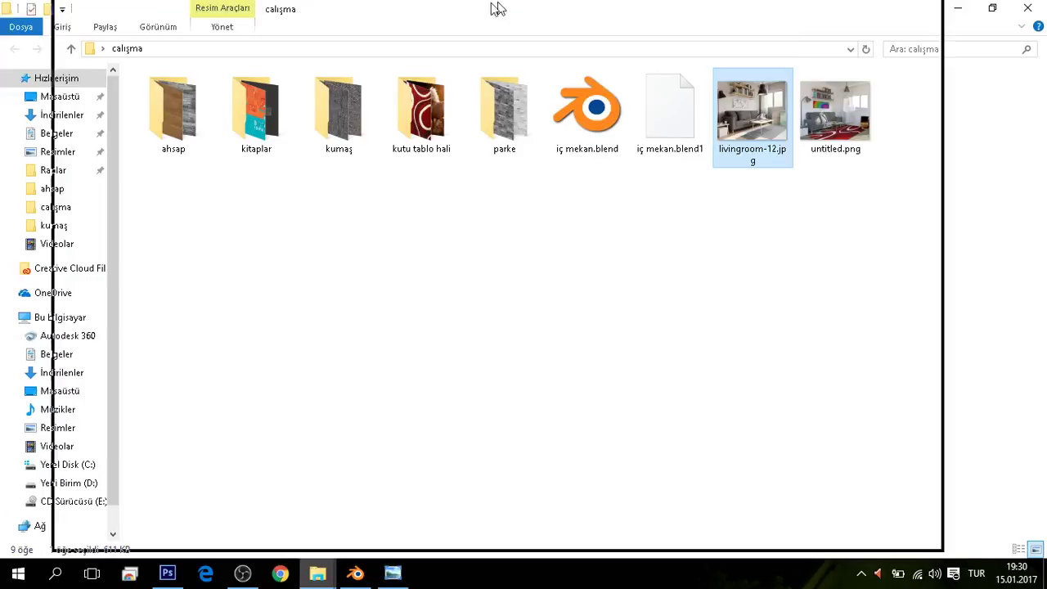
# - Open untitled.png in Photo Viewer as a restored, movable window
pyautogui.doubleClick(838, 67)
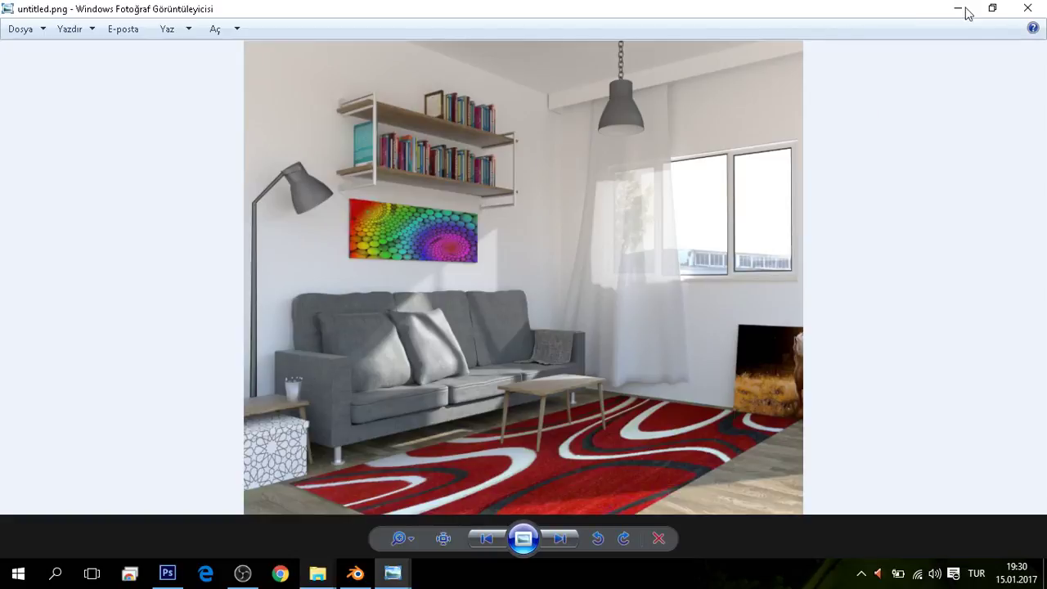
pyautogui.click(991, 9)
pyautogui.click(957, 7)
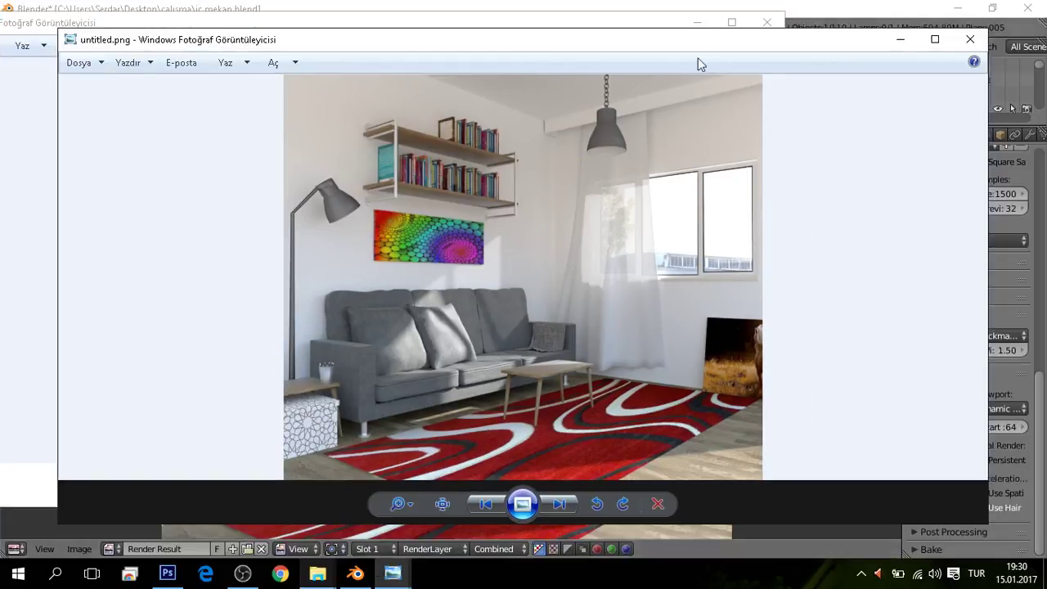
pyautogui.moveTo(427, 49); pyautogui.dragTo(719, 183)
pyautogui.click(956, 8)
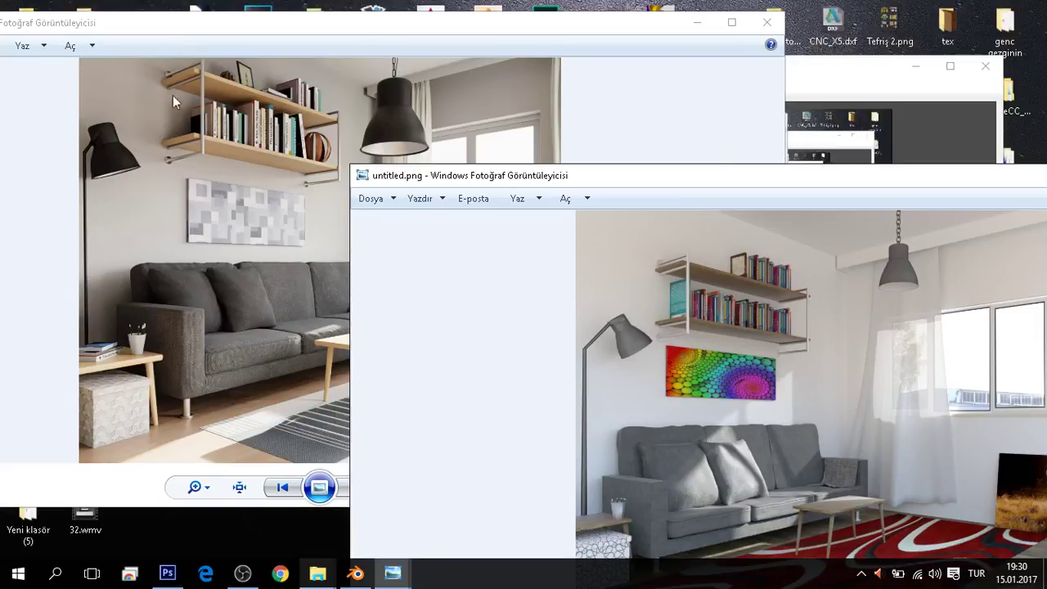
pyautogui.click(920, 67)
# - Snap the reference photo to the left half and the render to the right half
pyautogui.click(233, 24)
pyautogui.moveTo(112, 6); pyautogui.dragTo(2, 2)
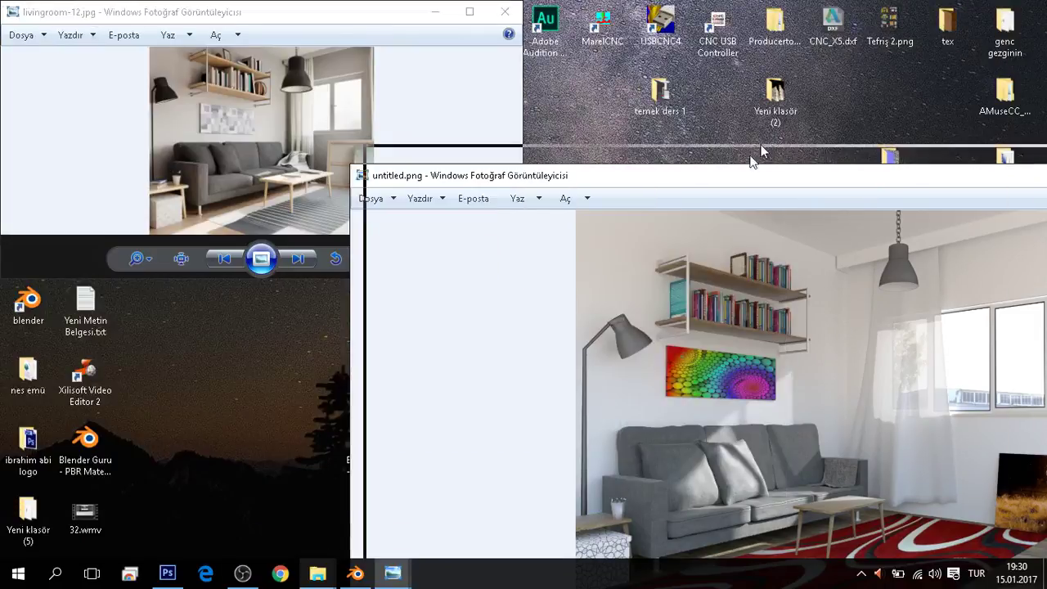
pyautogui.moveTo(752, 175); pyautogui.dragTo(1045, 2)
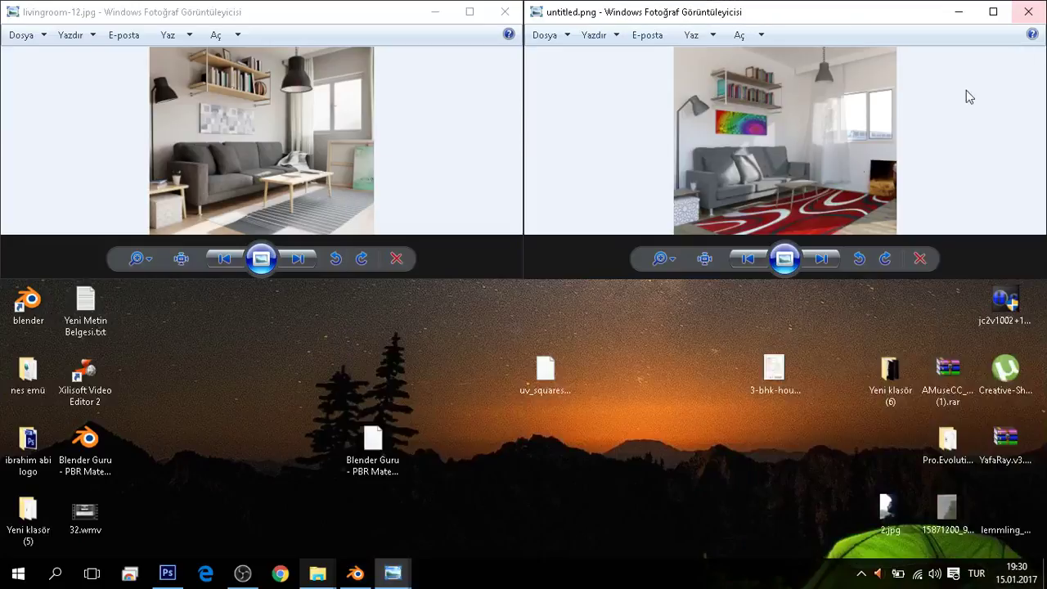
pyautogui.doubleClick(746, 278)
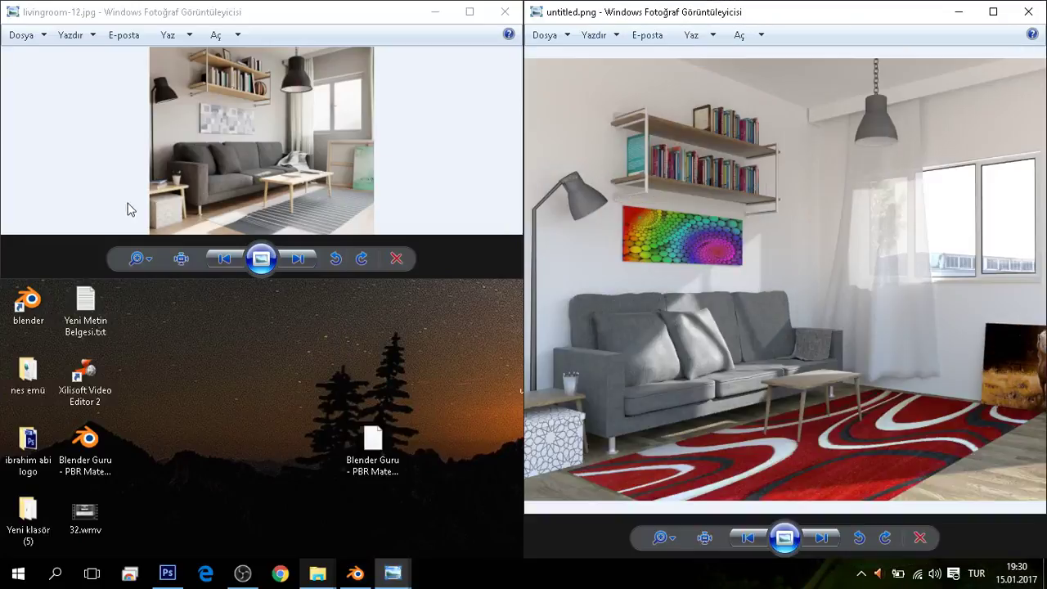
pyautogui.doubleClick(208, 279)
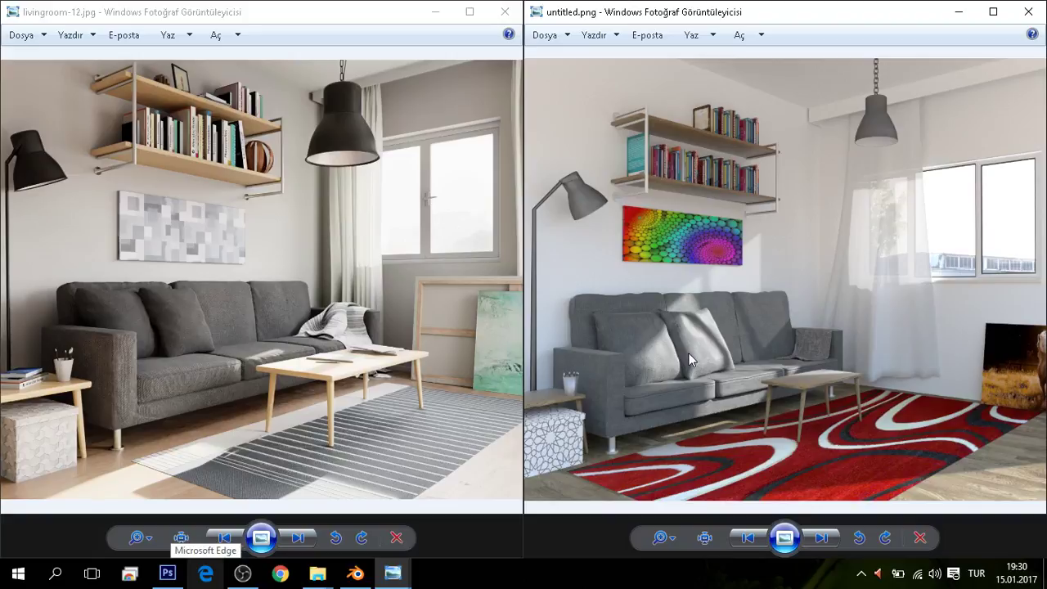
# - Compare the two images, then close the untitled.png viewer
pyautogui.click(247, 396)
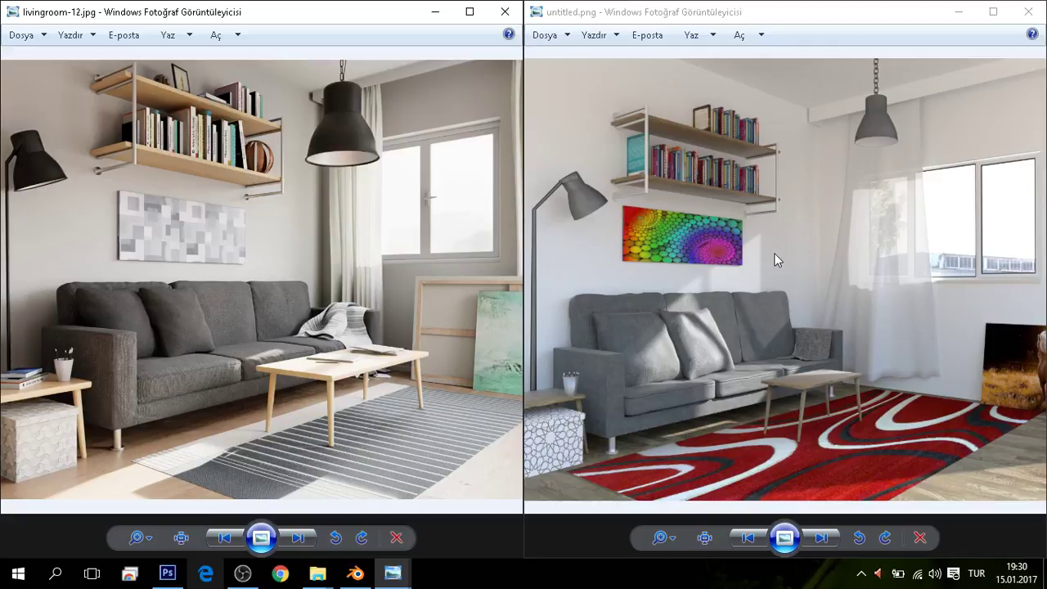
pyautogui.click(759, 298)
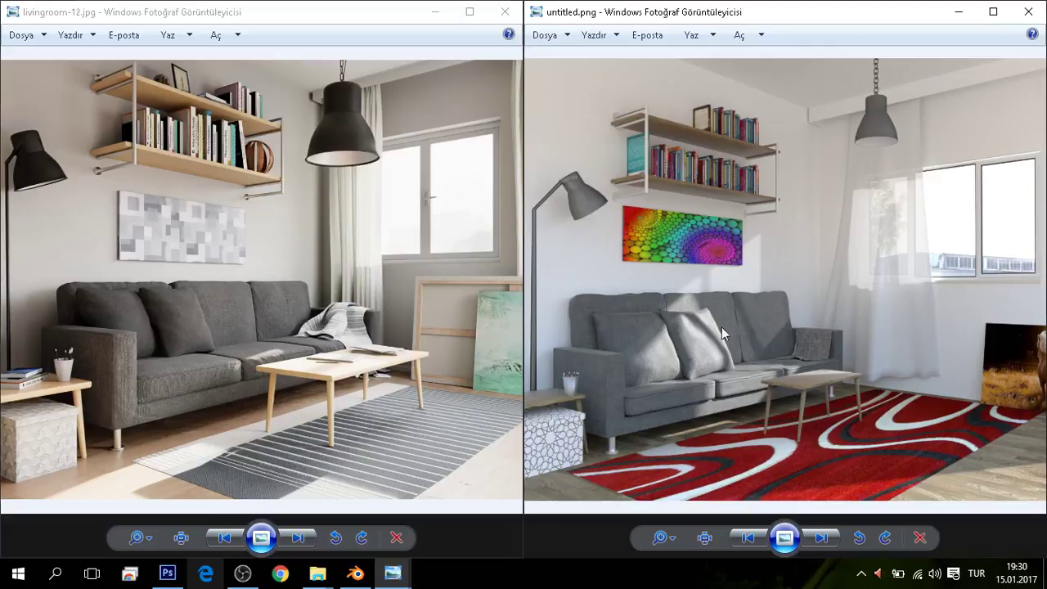
pyautogui.click(1028, 11)
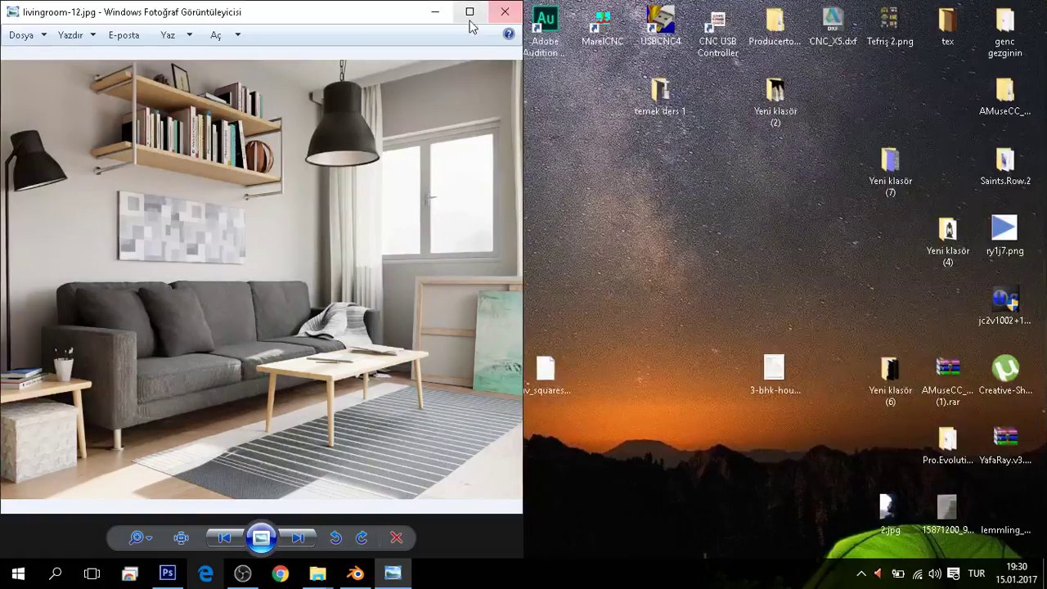
# - Open untitled.png from the calışma folder with Adobe Photoshop CS6
pyautogui.click(435, 12)
pyautogui.moveTo(317, 572)
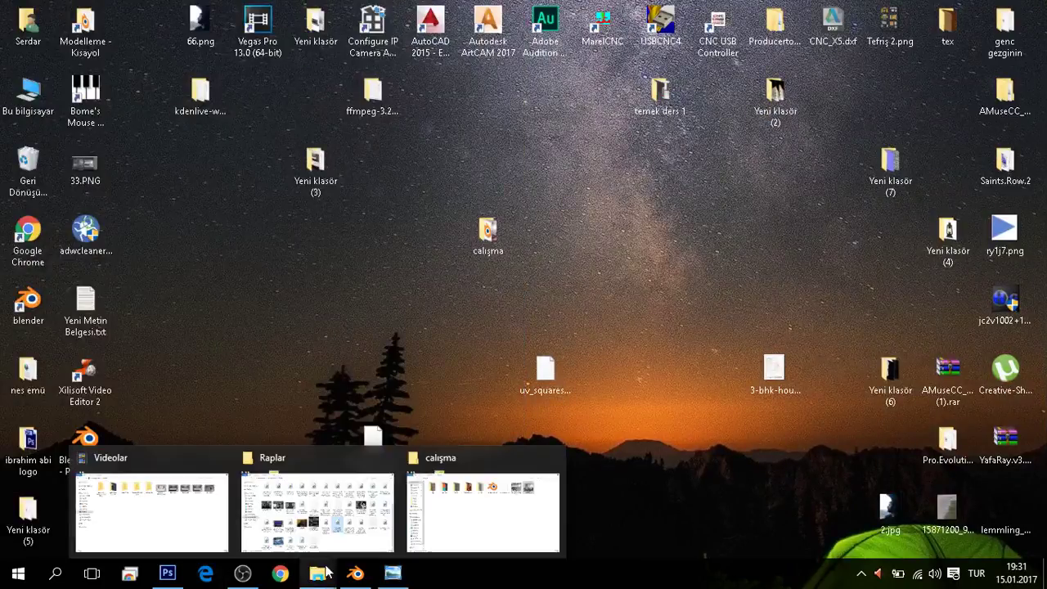
pyautogui.click(453, 524)
pyautogui.rightClick(813, 123)
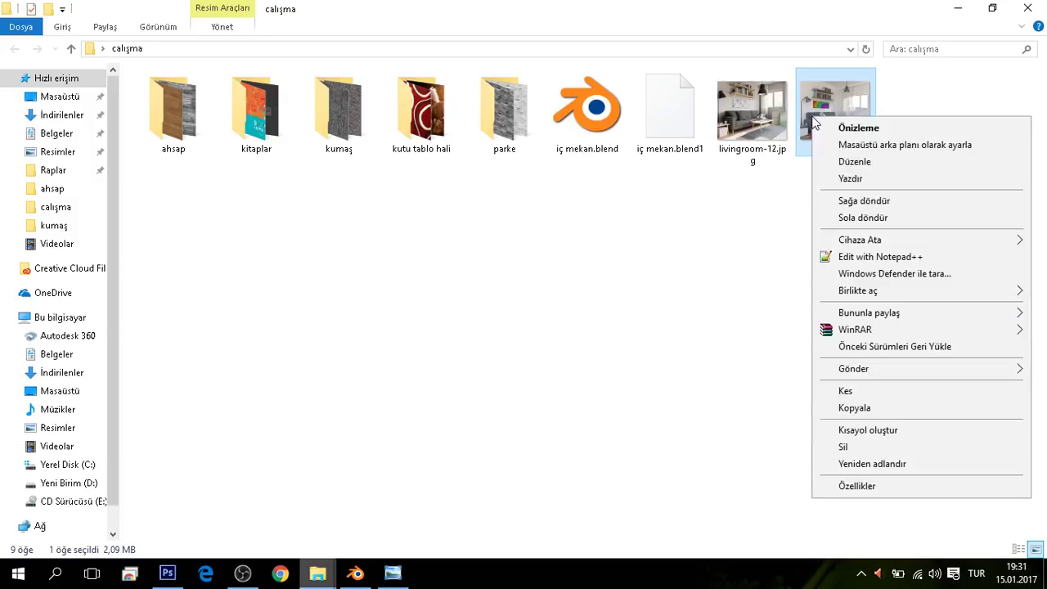
pyautogui.moveTo(857, 291)
pyautogui.click(696, 292)
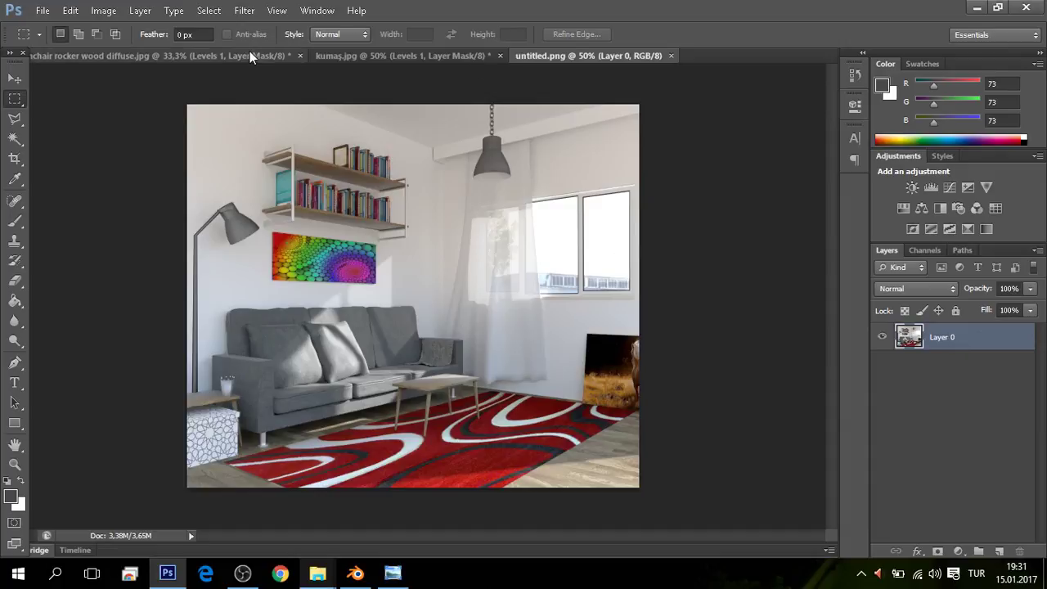
# - Add a Brightness/Contrast adjustment layer with brightness 6 and contrast 25
pyautogui.scroll(2, 481, 243)
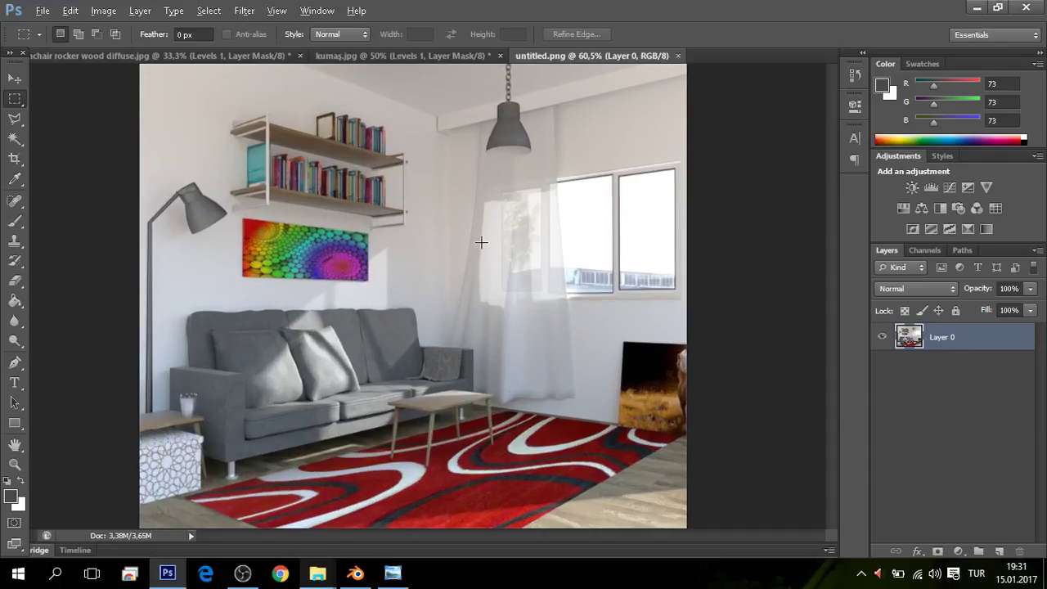
pyautogui.scroll(-1, 481, 243)
pyautogui.scroll(-1, 483, 240)
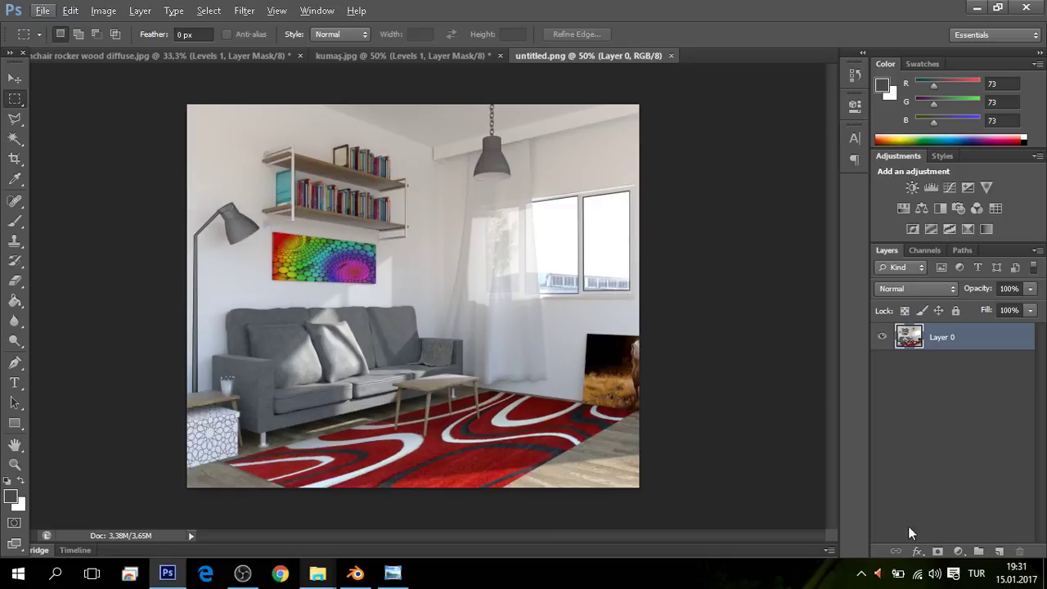
pyautogui.click(958, 551)
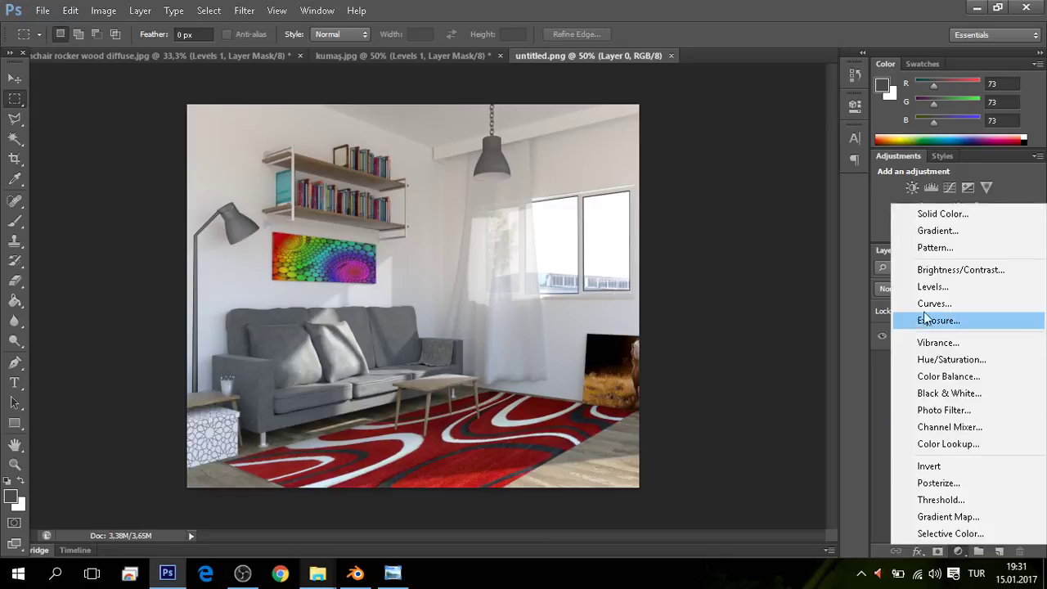
pyautogui.click(939, 270)
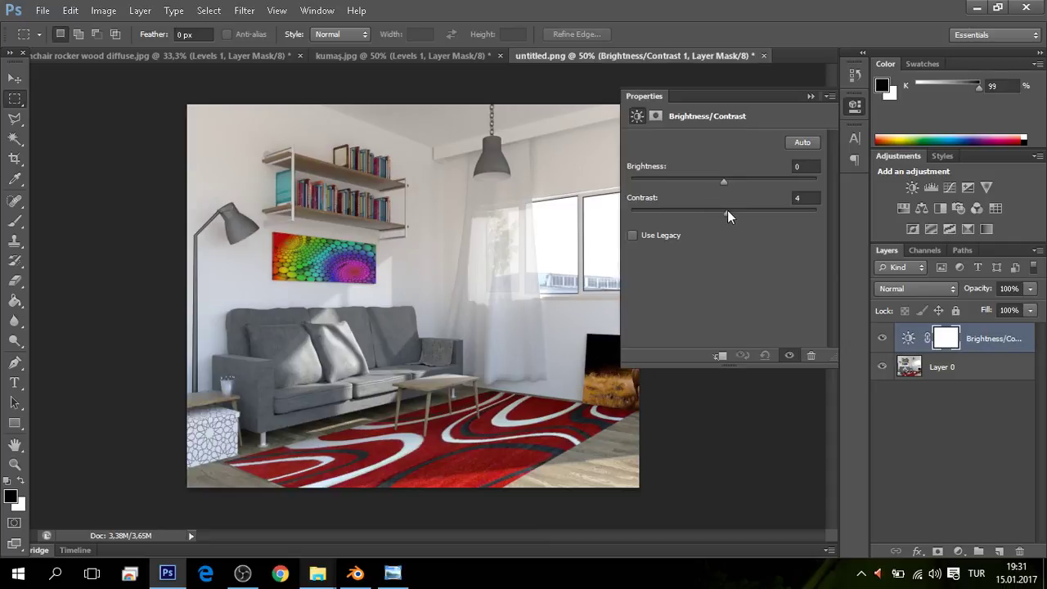
pyautogui.moveTo(727, 210); pyautogui.dragTo(772, 216)
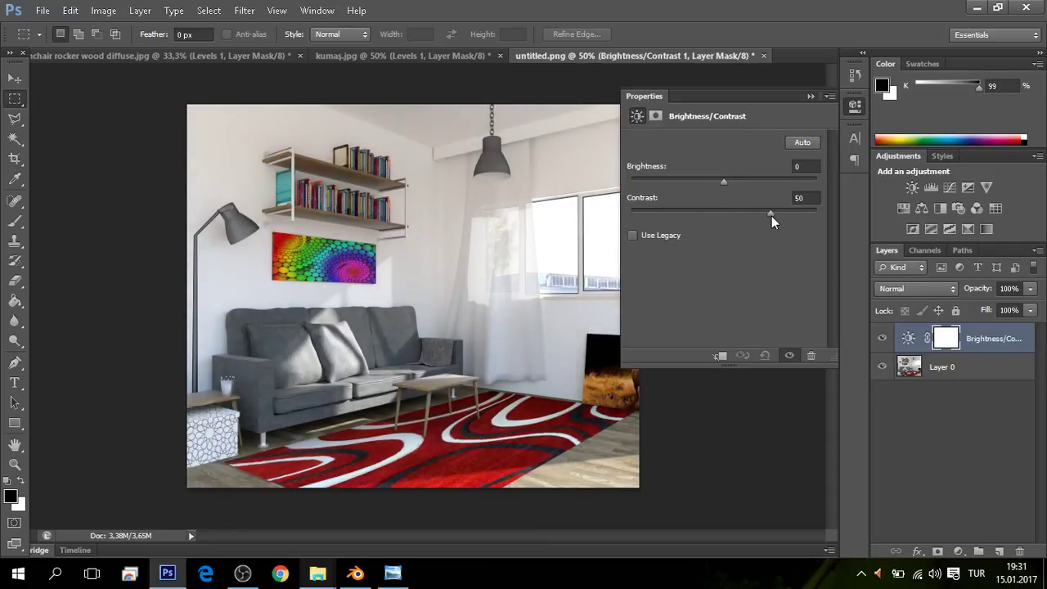
pyautogui.moveTo(760, 217); pyautogui.dragTo(747, 215)
pyautogui.moveTo(723, 181)
pyautogui.mouseDown()
pyautogui.moveTo(745, 181)
pyautogui.moveTo(711, 182)
pyautogui.moveTo(727, 182)
pyautogui.mouseUp()
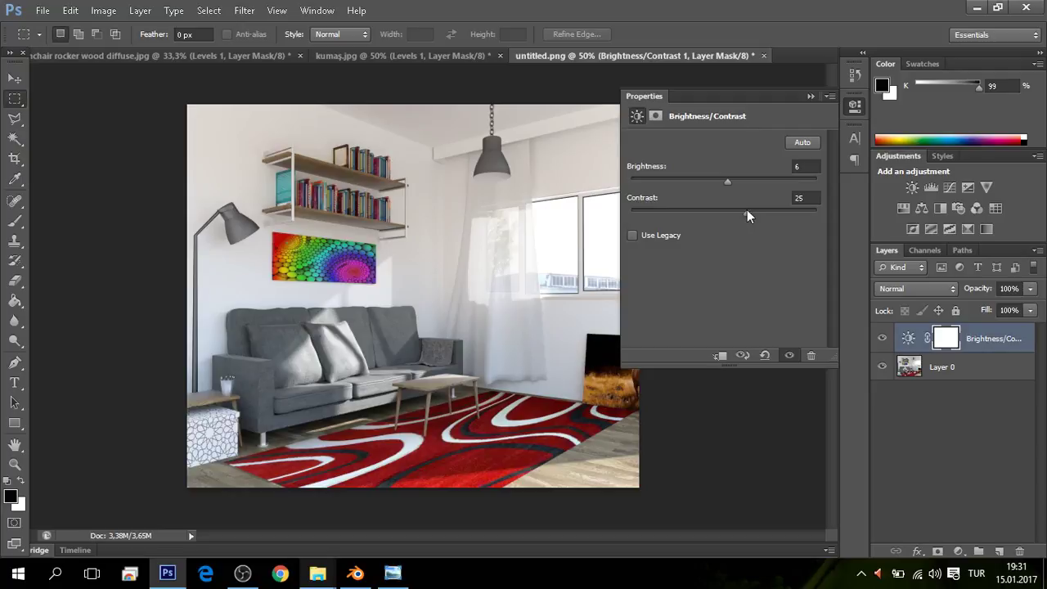
pyautogui.click(809, 97)
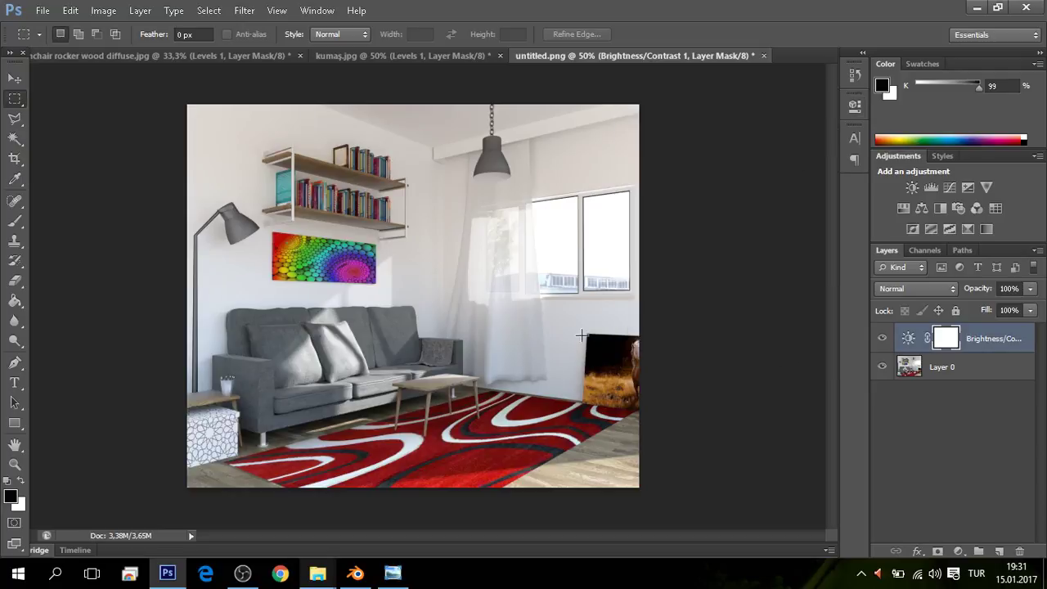
# - Duplicate Layer 0 as Layer 0 copy and hide the original Layer 0
pyautogui.scroll(3, 503, 332)
pyautogui.scroll(-2, 503, 333)
pyautogui.scroll(-1, 503, 333)
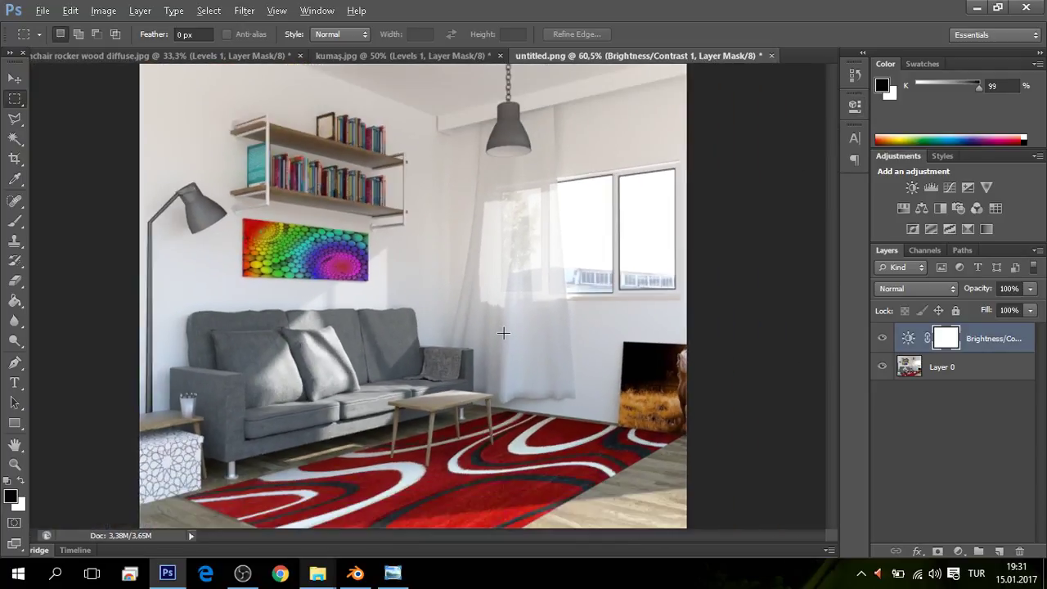
pyautogui.click(939, 370)
pyautogui.moveTo(939, 372); pyautogui.dragTo(1000, 552)
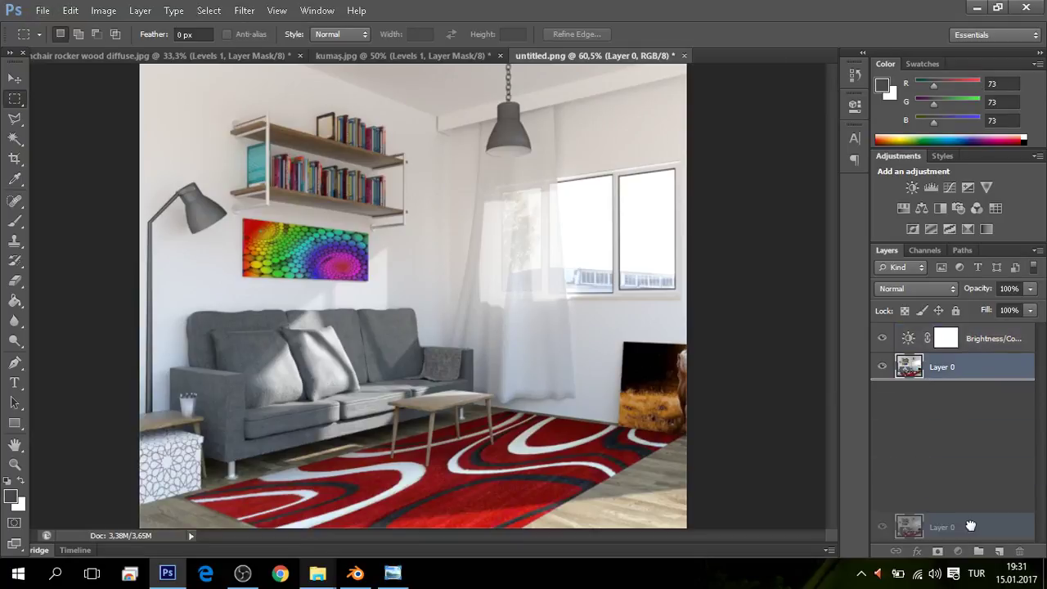
pyautogui.click(882, 393)
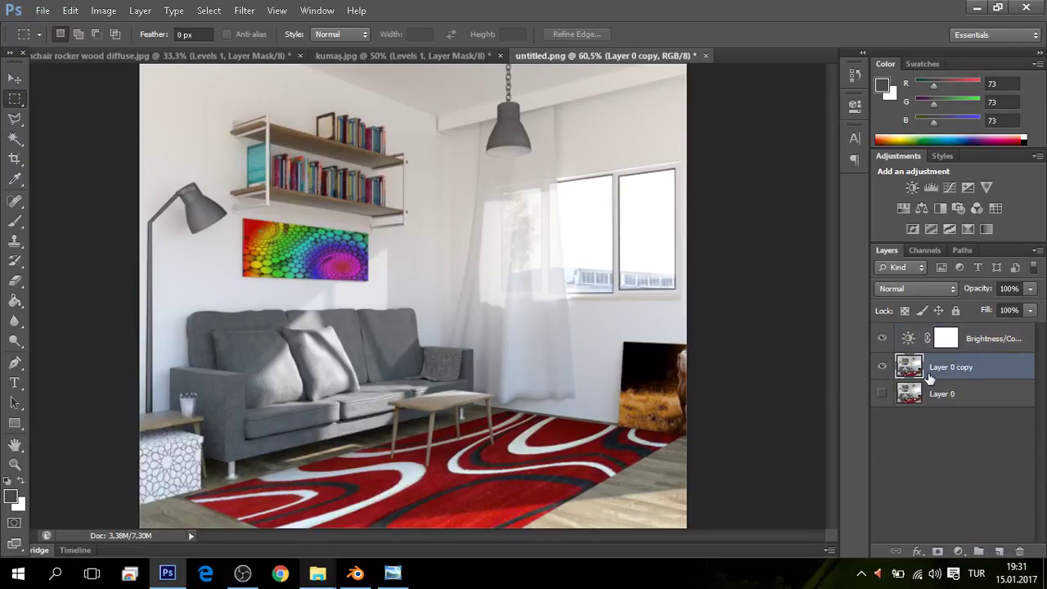
pyautogui.press('alt')
pyautogui.click(244, 11)
pyautogui.moveTo(254, 194)
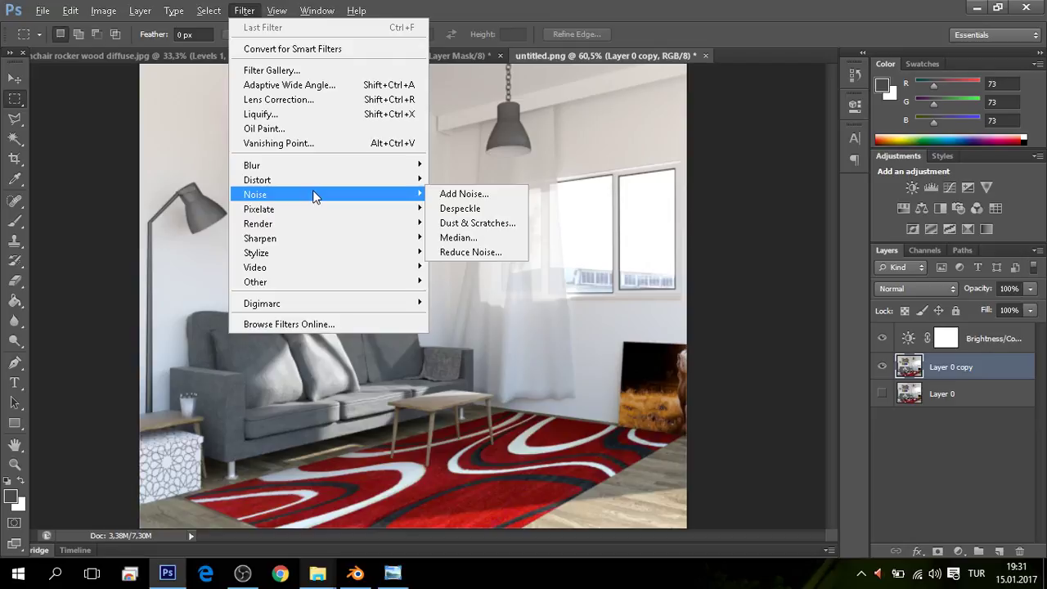
# - Set Reduce Noise colour noise to 38% and detail sharpening to 24%
pyautogui.click(470, 251)
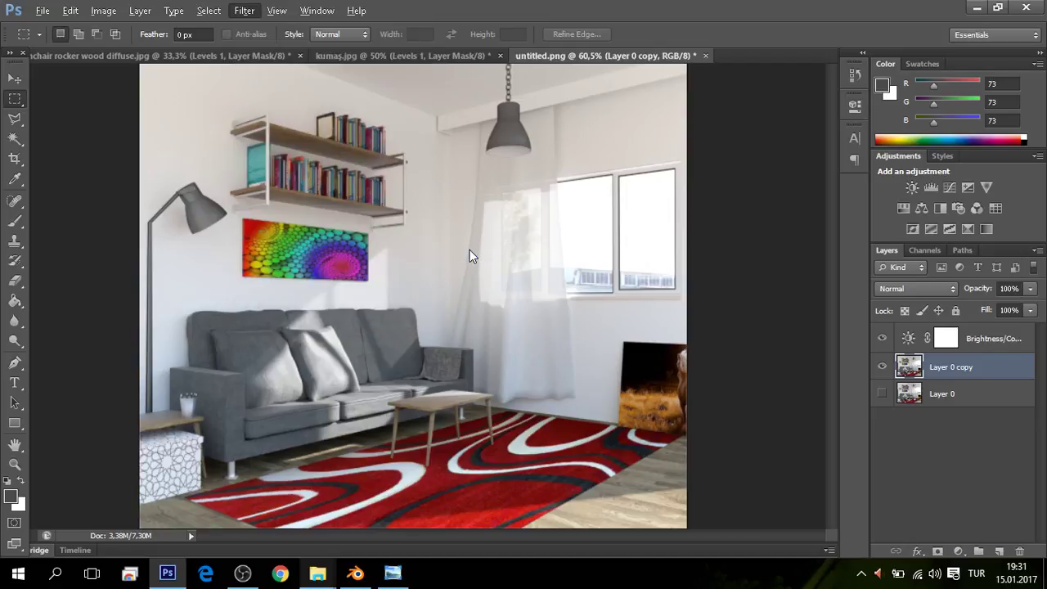
pyautogui.moveTo(433, 345); pyautogui.dragTo(436, 211)
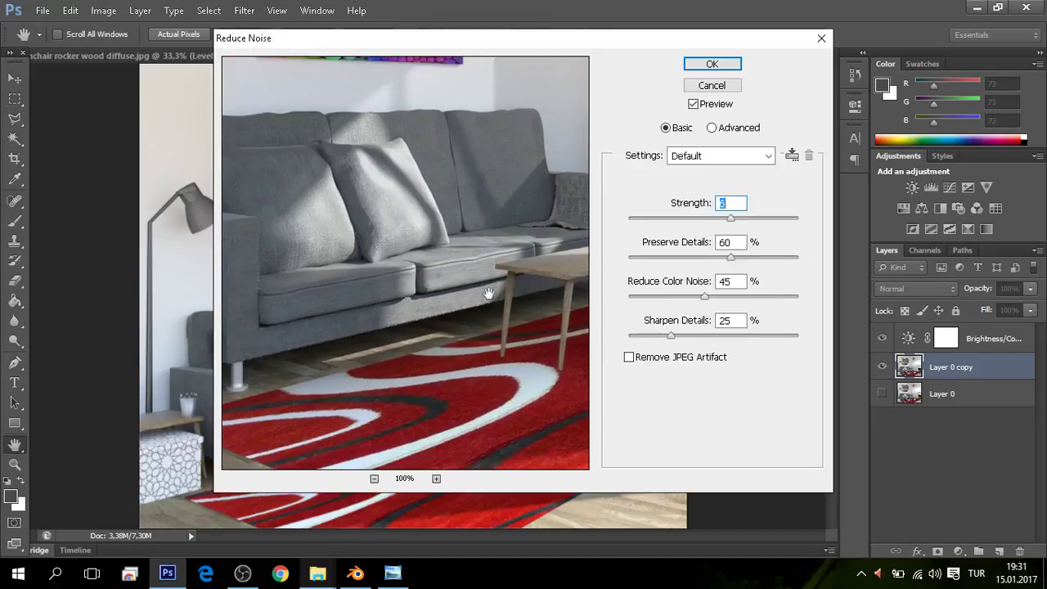
pyautogui.press('Up')
pyautogui.press('Up')
pyautogui.click(436, 477)
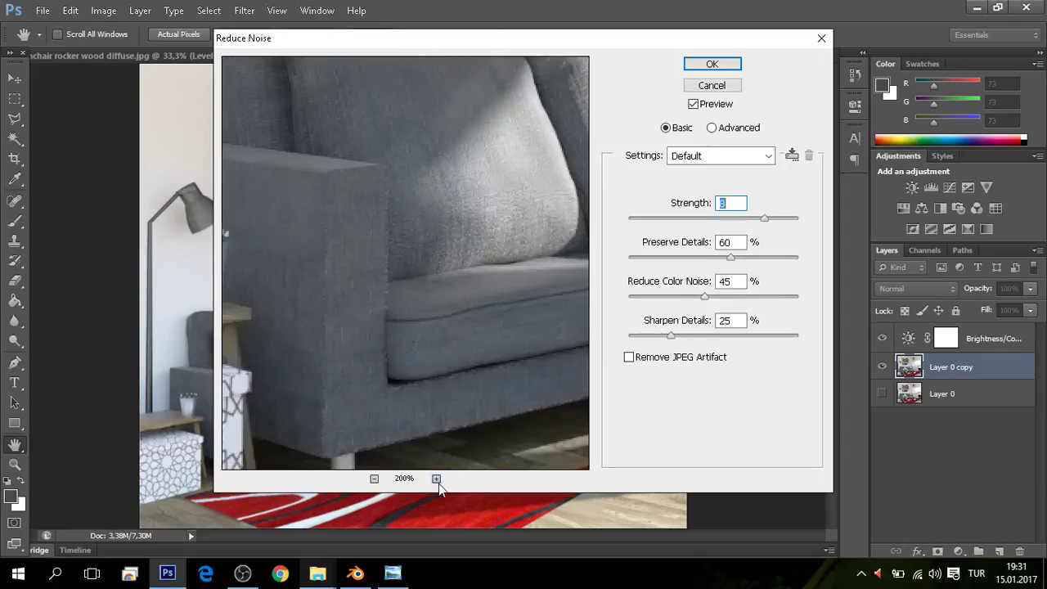
pyautogui.moveTo(381, 395); pyautogui.dragTo(465, 226)
pyautogui.moveTo(372, 458); pyautogui.dragTo(368, 297)
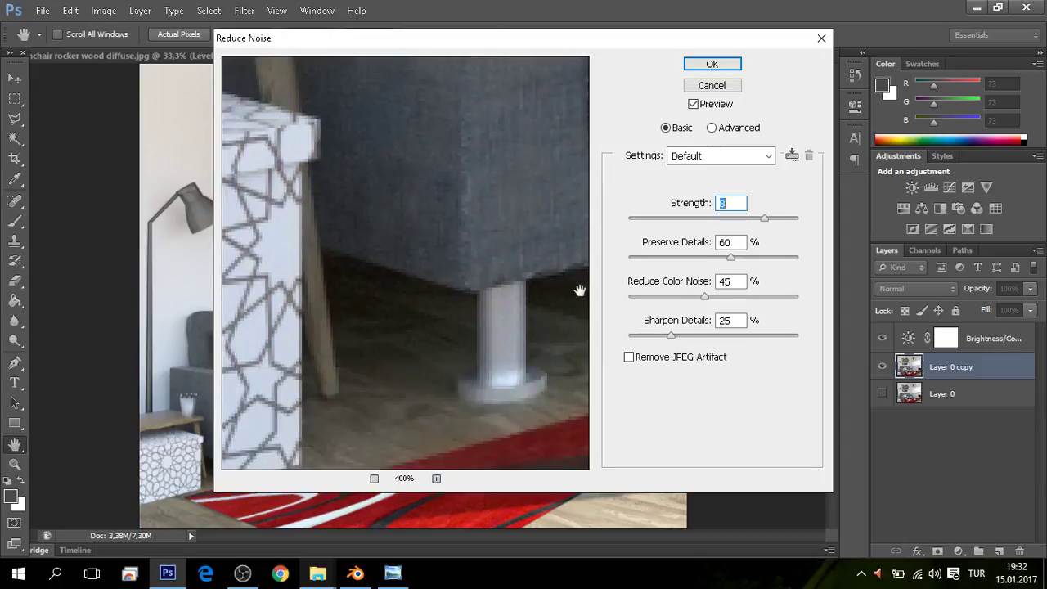
pyautogui.moveTo(707, 299)
pyautogui.mouseDown()
pyautogui.moveTo(790, 301)
pyautogui.moveTo(694, 296)
pyautogui.mouseUp()
pyautogui.moveTo(671, 335)
pyautogui.mouseDown()
pyautogui.moveTo(773, 336)
pyautogui.moveTo(638, 336)
pyautogui.moveTo(668, 334)
pyautogui.mouseUp()
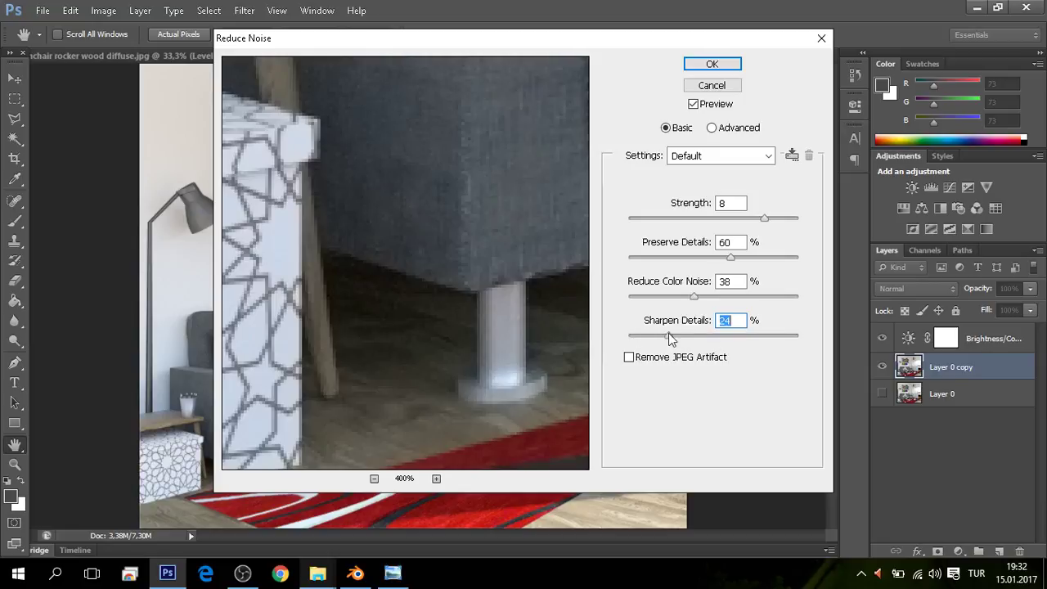
pyautogui.moveTo(764, 219); pyautogui.dragTo(680, 232)
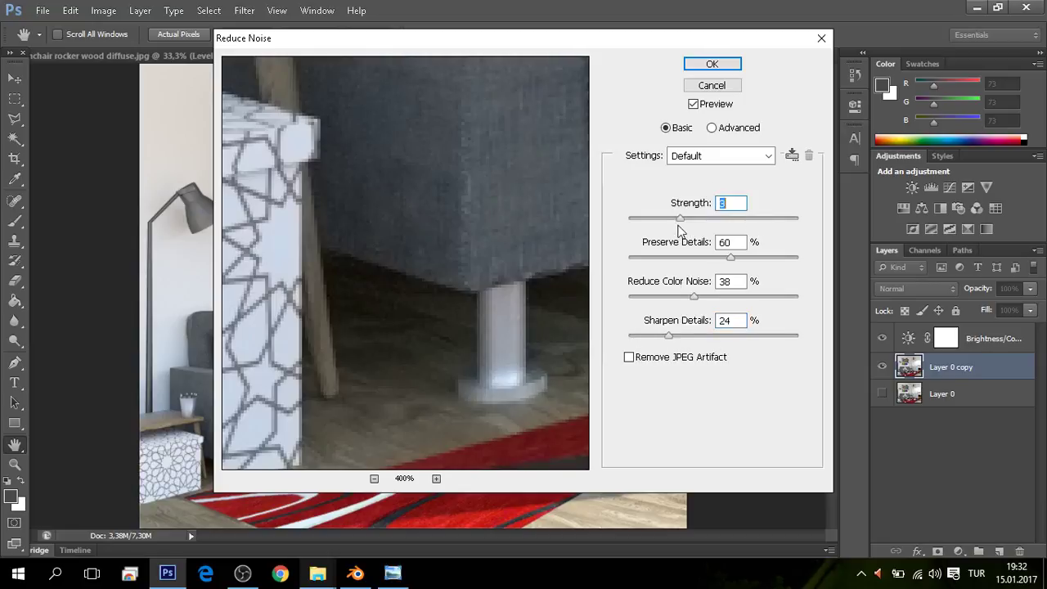
# - Retune the noise strength while checking plain wall areas, then apply Reduce Noise
pyautogui.moveTo(381, 259)
pyautogui.mouseDown()
pyautogui.moveTo(276, 434)
pyautogui.moveTo(384, 179)
pyautogui.moveTo(418, 168)
pyautogui.moveTo(352, 221)
pyautogui.moveTo(323, 374)
pyautogui.moveTo(183, 337)
pyautogui.mouseUp()
pyautogui.moveTo(418, 253); pyautogui.dragTo(270, 301)
pyautogui.moveTo(408, 303)
pyautogui.mouseDown()
pyautogui.moveTo(458, 283)
pyautogui.moveTo(455, 331)
pyautogui.mouseUp()
pyautogui.moveTo(462, 281); pyautogui.dragTo(459, 331)
pyautogui.write('0')
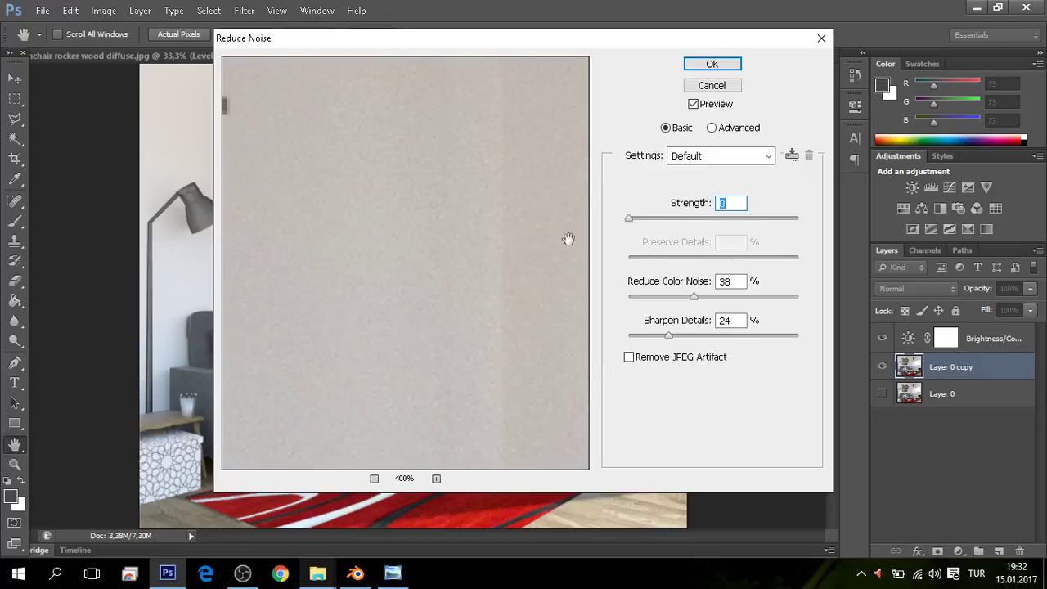
pyautogui.moveTo(626, 222); pyautogui.dragTo(693, 232)
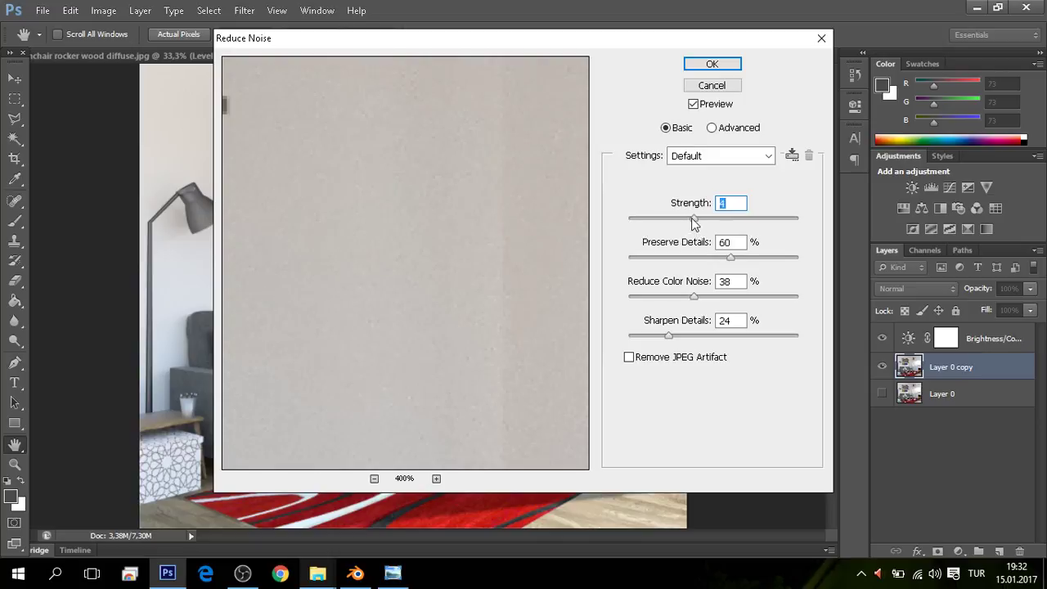
pyautogui.moveTo(464, 336)
pyautogui.mouseDown()
pyautogui.moveTo(547, 304)
pyautogui.moveTo(332, 359)
pyautogui.mouseUp()
pyautogui.click(435, 479)
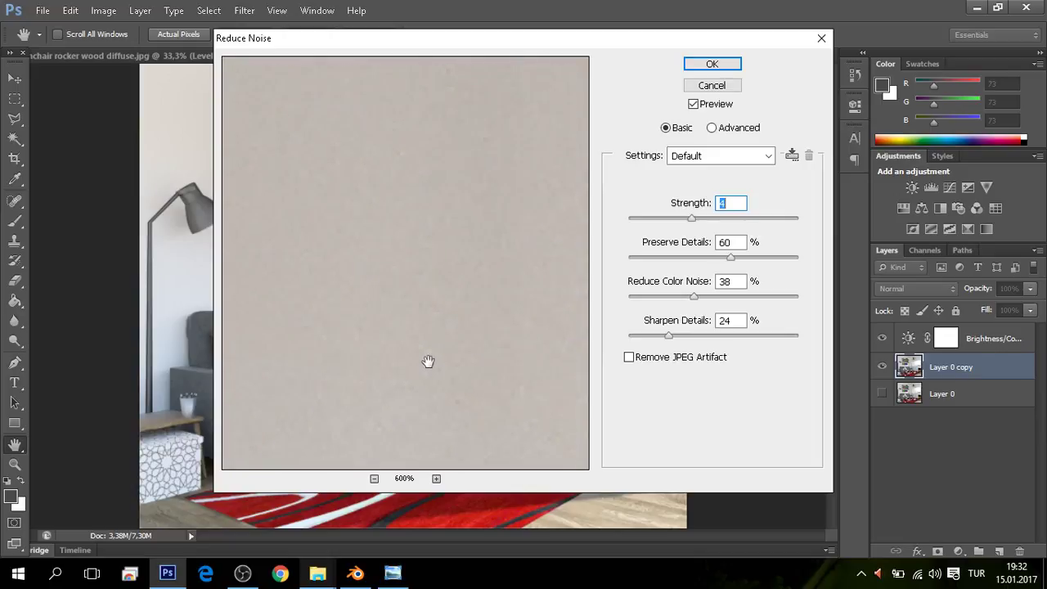
pyautogui.click(374, 479)
pyautogui.click(374, 479)
pyautogui.click(373, 481)
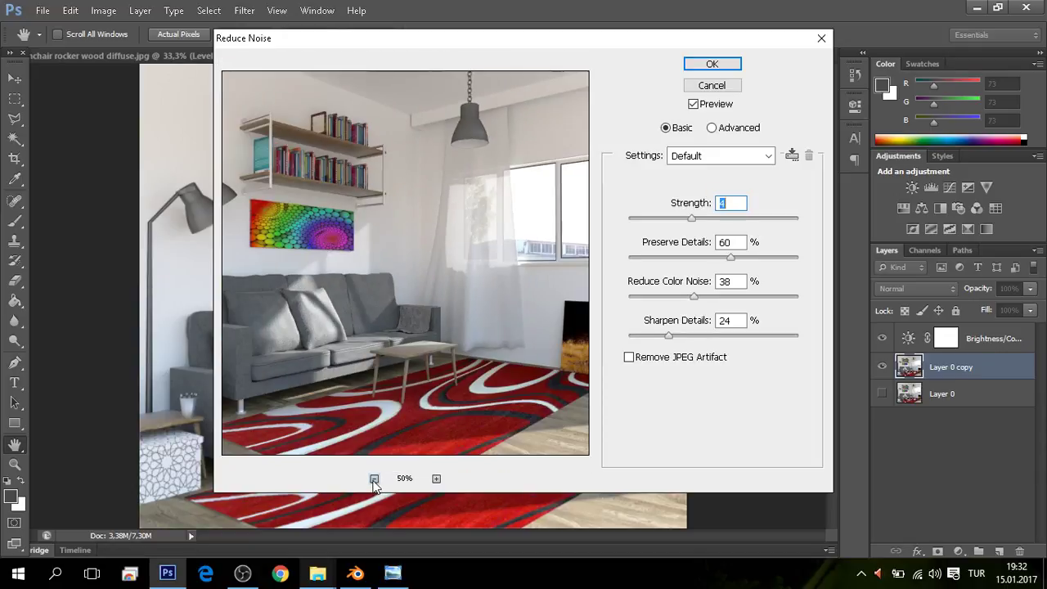
pyautogui.click(723, 65)
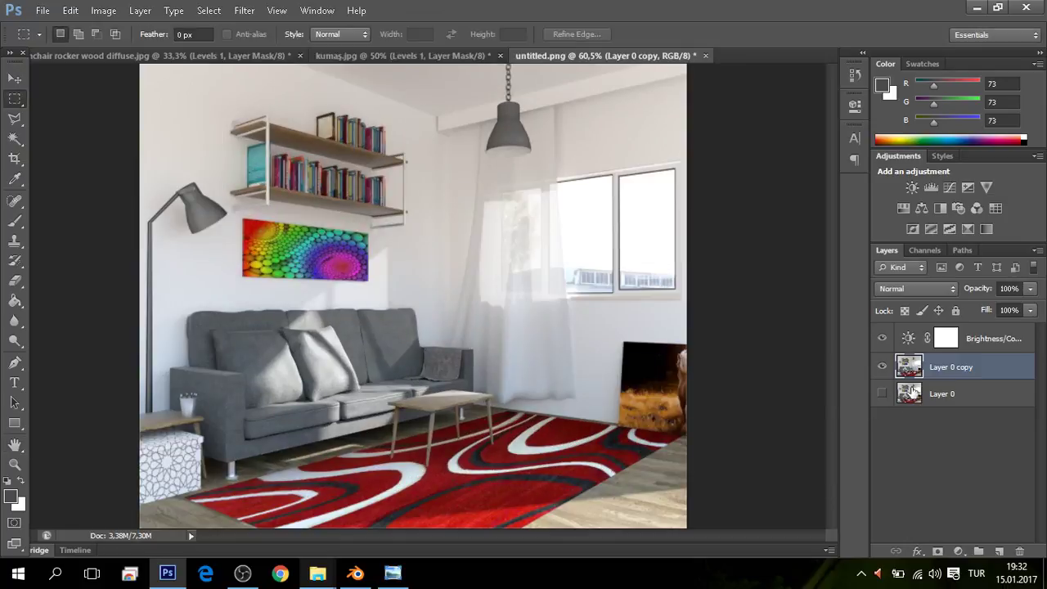
pyautogui.click(932, 397)
pyautogui.click(945, 370)
pyautogui.click(958, 552)
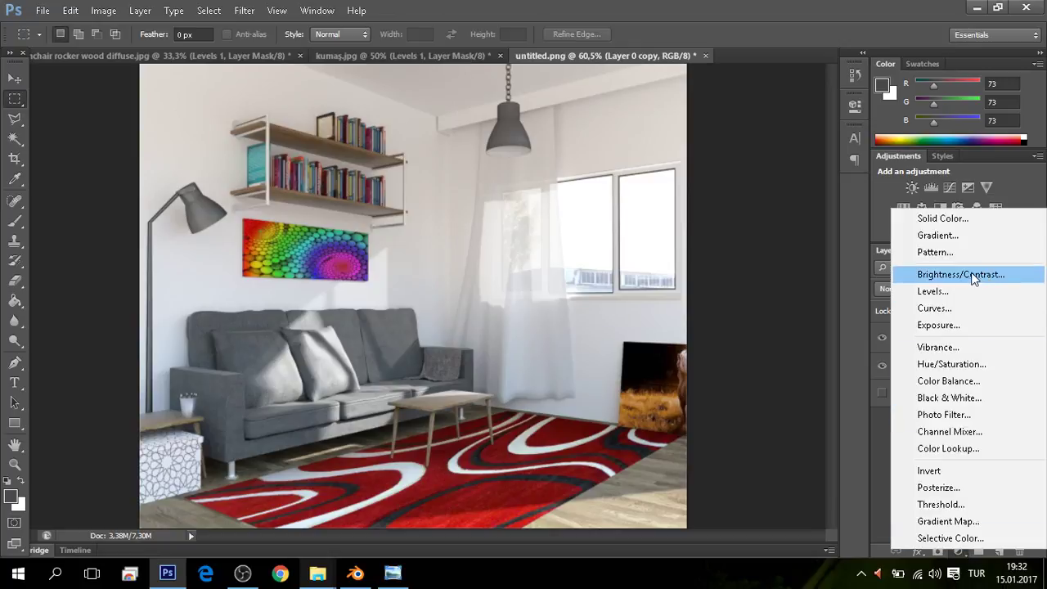
pyautogui.click(948, 292)
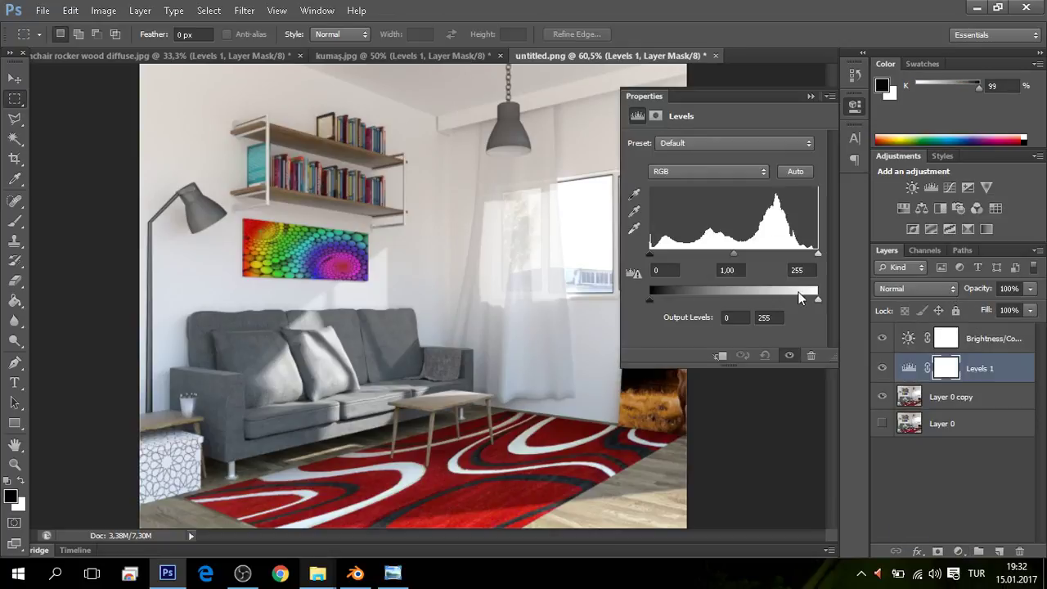
pyautogui.moveTo(818, 301)
pyautogui.mouseDown()
pyautogui.moveTo(762, 301)
pyautogui.moveTo(818, 301)
pyautogui.mouseUp()
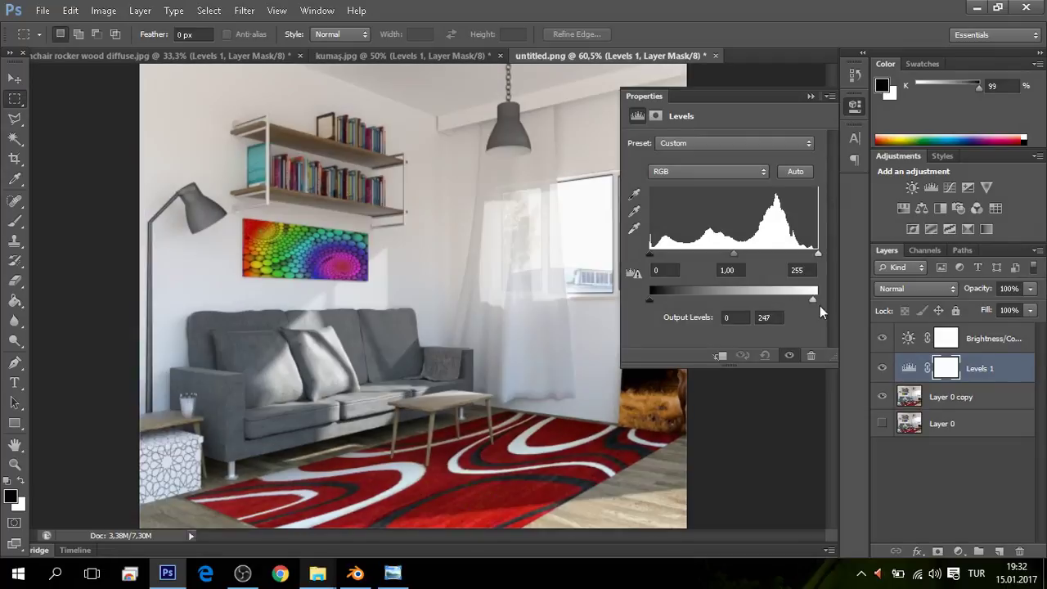
pyautogui.moveTo(733, 256); pyautogui.dragTo(731, 257)
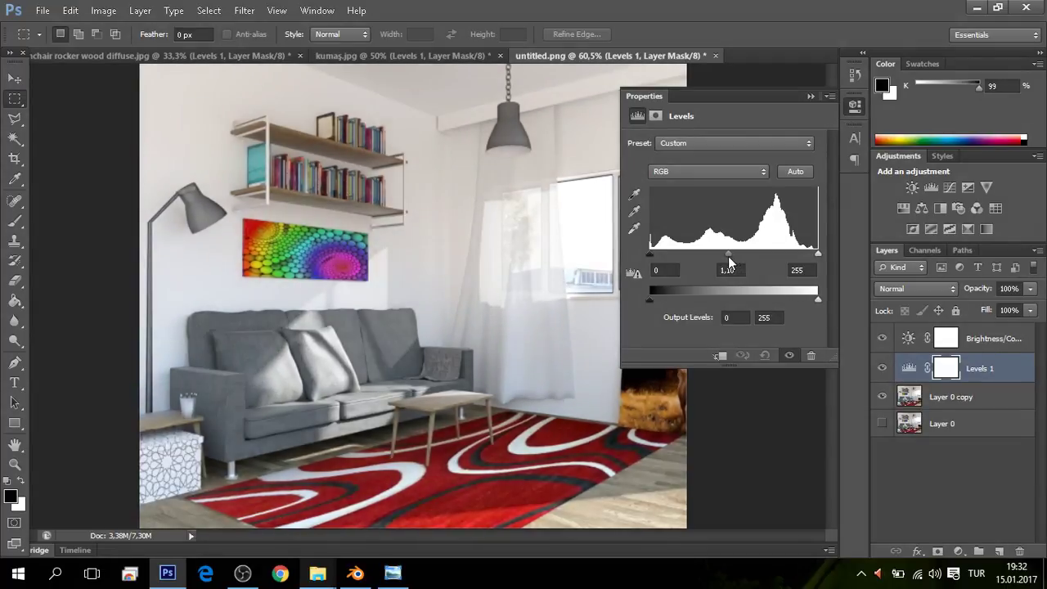
pyautogui.moveTo(650, 254)
pyautogui.mouseDown()
pyautogui.moveTo(710, 260)
pyautogui.moveTo(653, 258)
pyautogui.mouseUp()
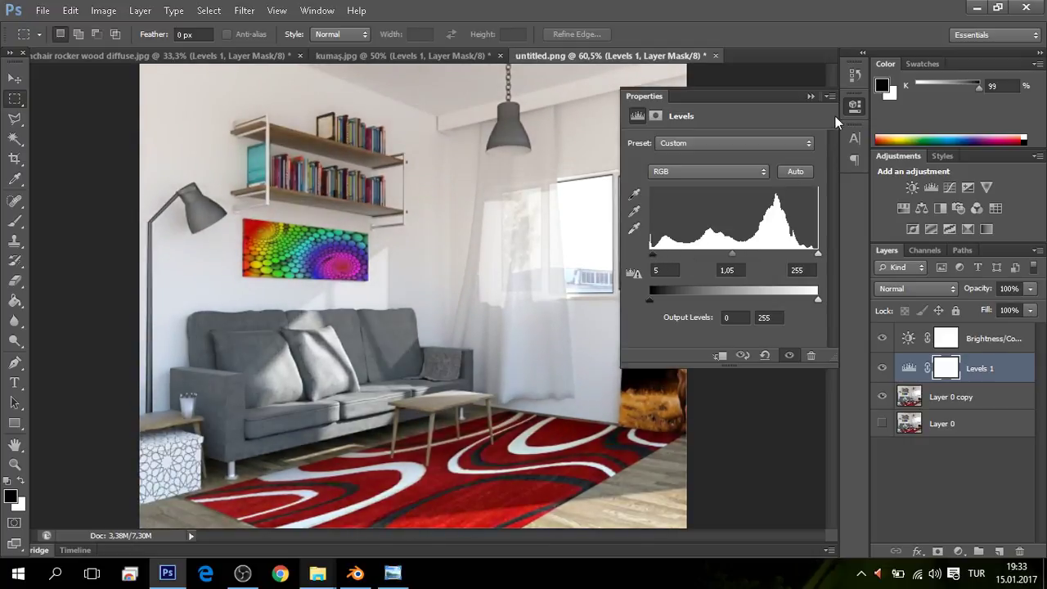
pyautogui.click(811, 355)
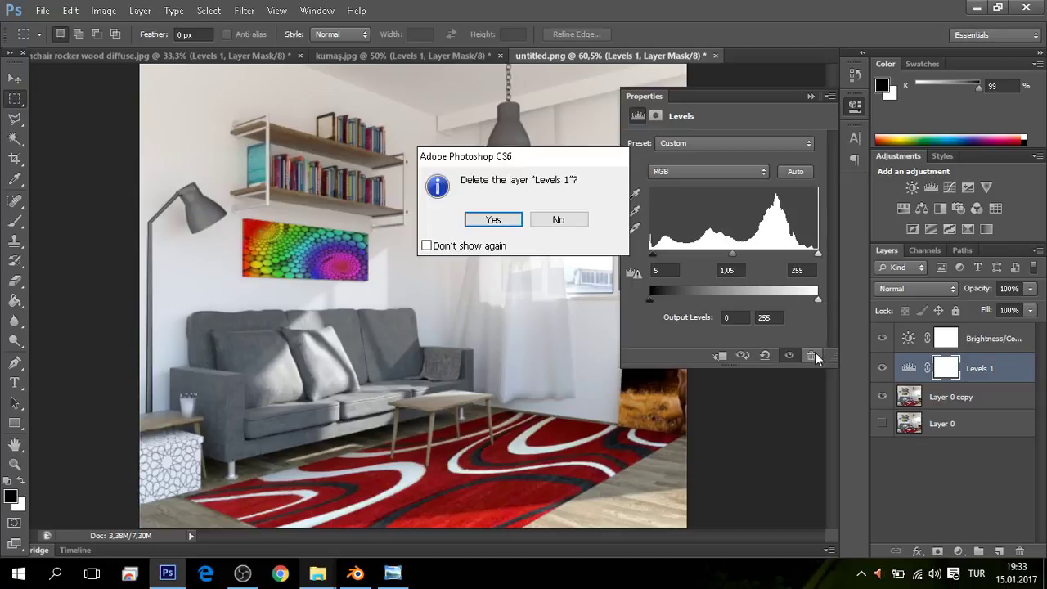
pyautogui.press('Return')
# - Add a Curves adjustment layer with a gentle upward curve brightening the render
pyautogui.click(957, 551)
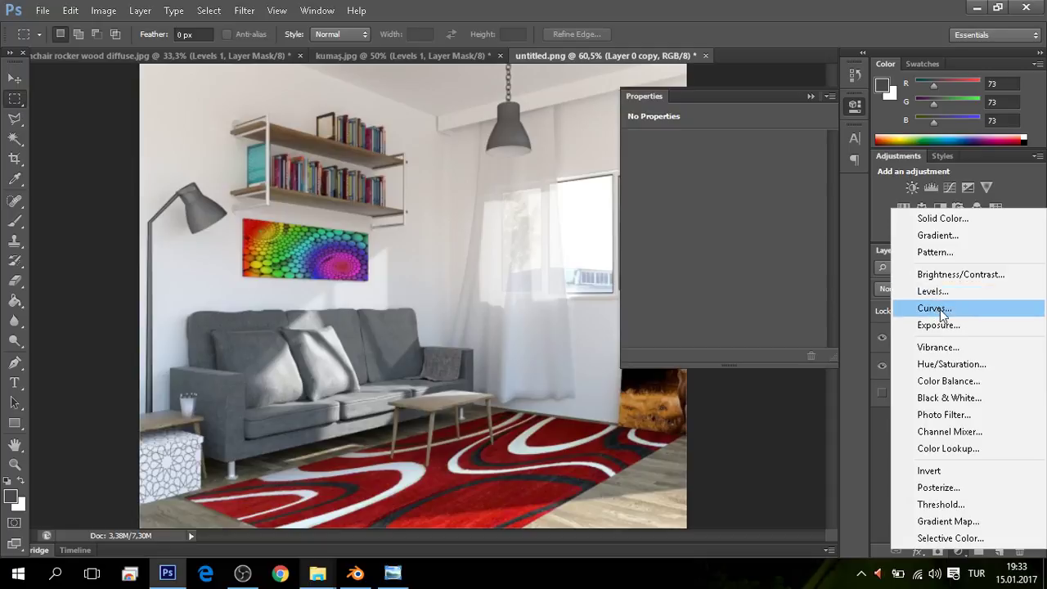
pyautogui.click(934, 308)
pyautogui.moveTo(743, 245); pyautogui.dragTo(696, 312)
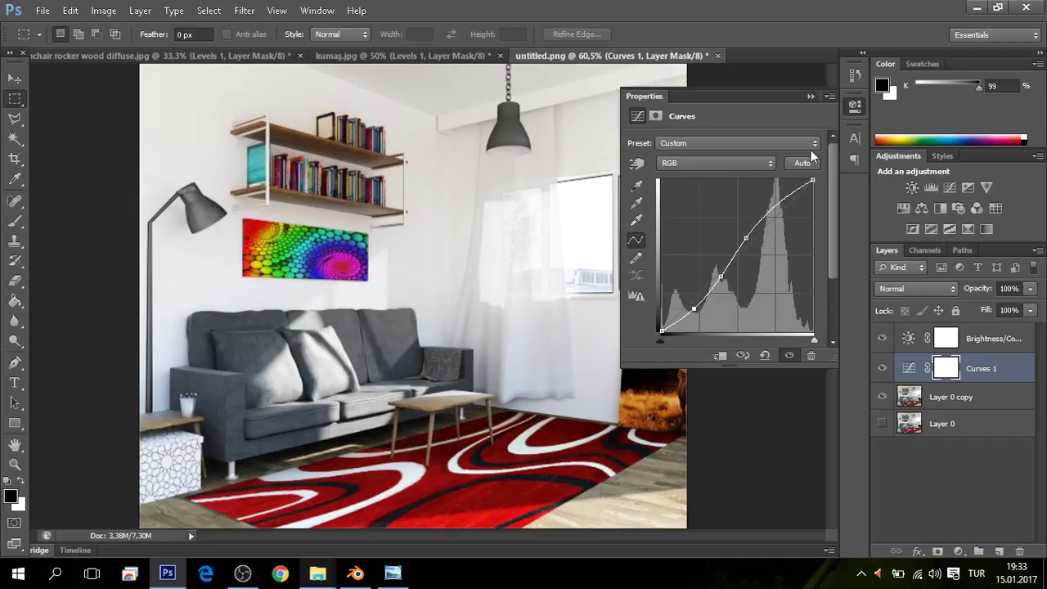
pyautogui.click(812, 97)
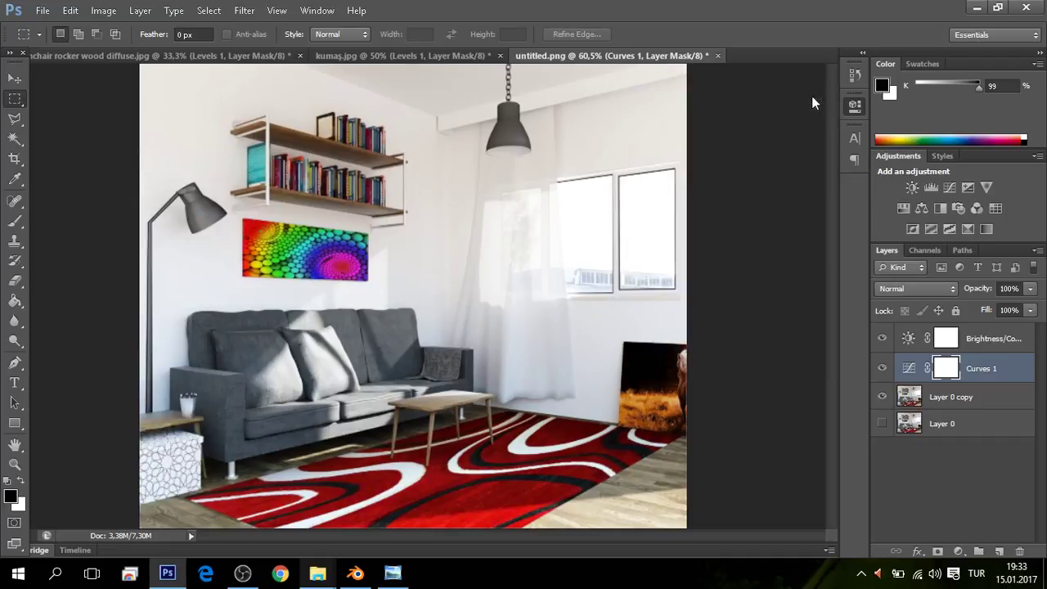
pyautogui.click(960, 551)
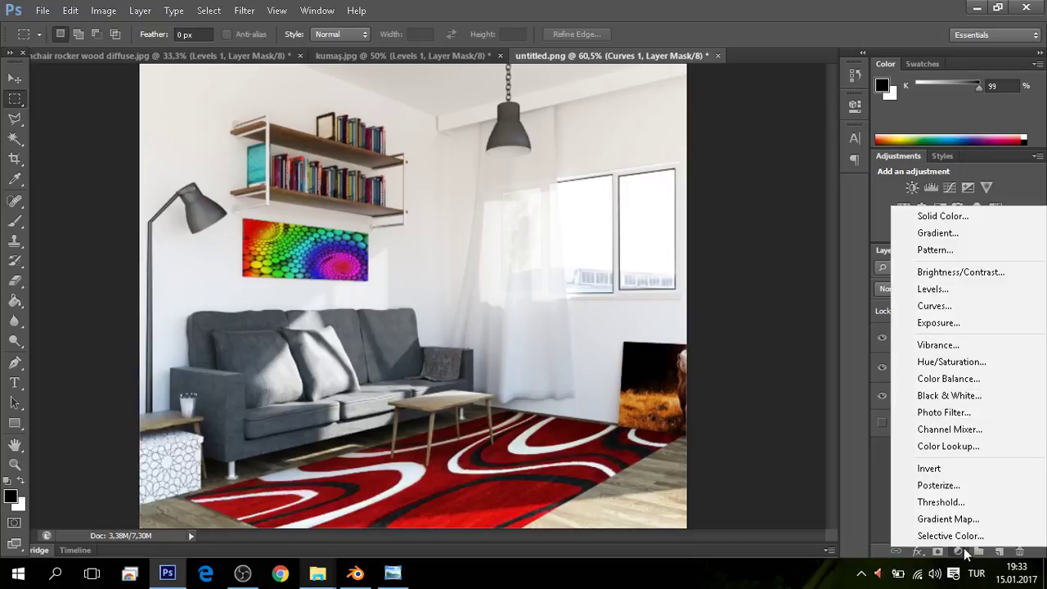
pyautogui.click(964, 549)
pyautogui.moveTo(393, 574)
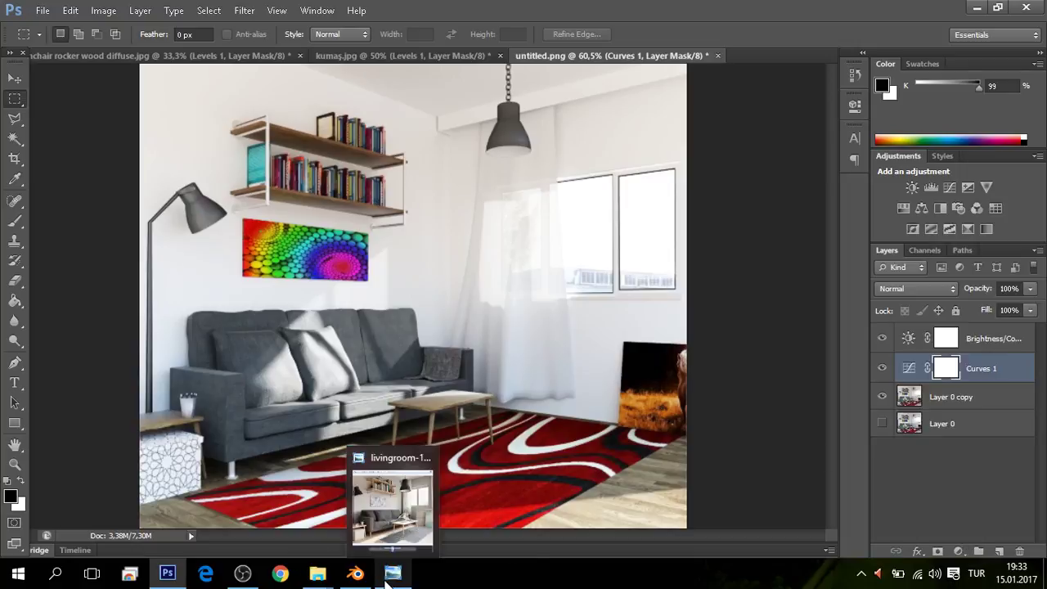
pyautogui.click(391, 575)
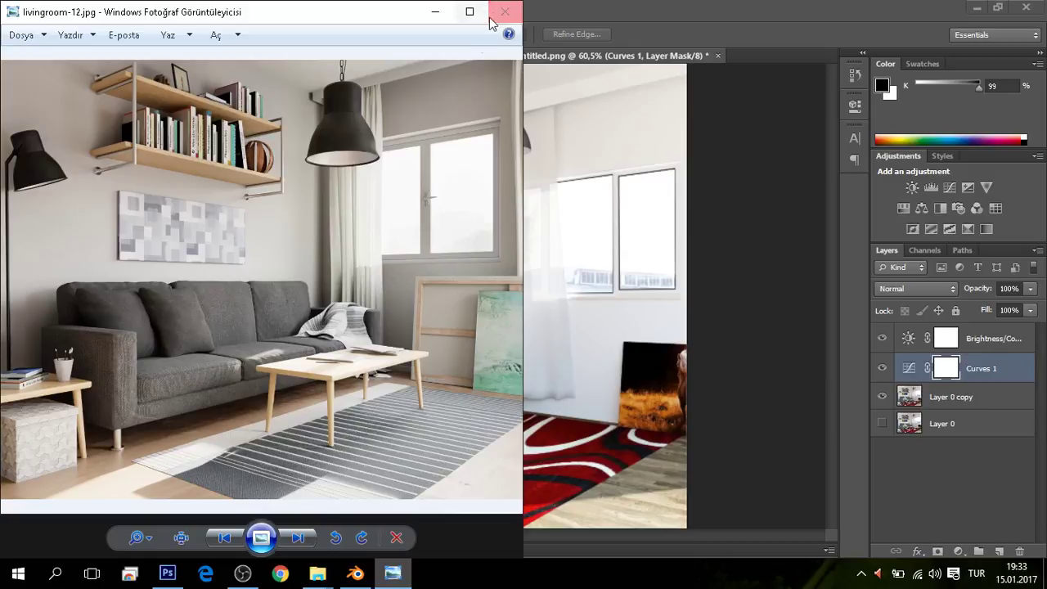
pyautogui.click(505, 11)
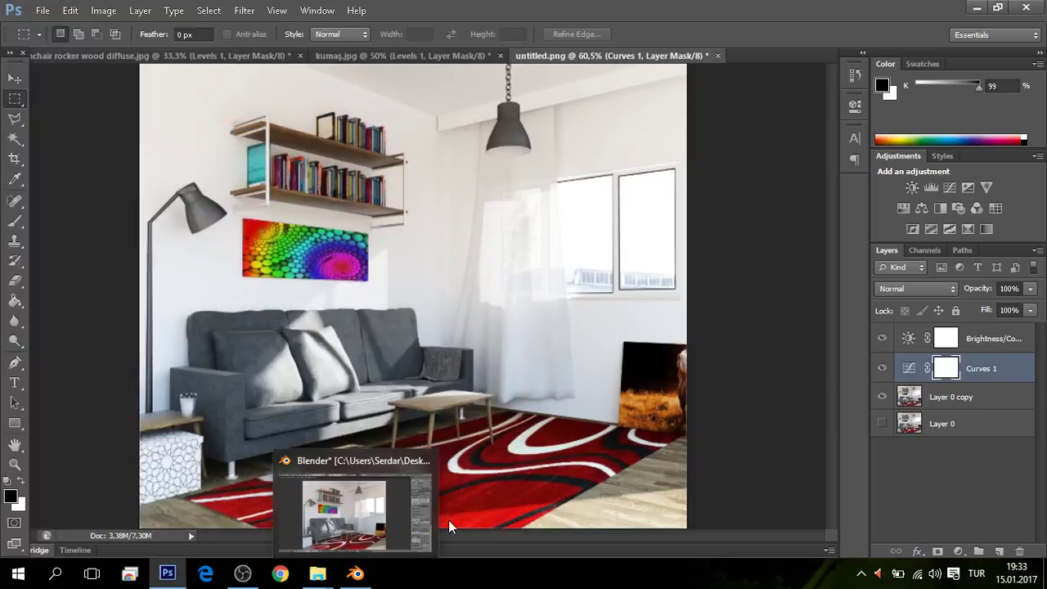
pyautogui.moveTo(318, 573)
pyautogui.click(463, 537)
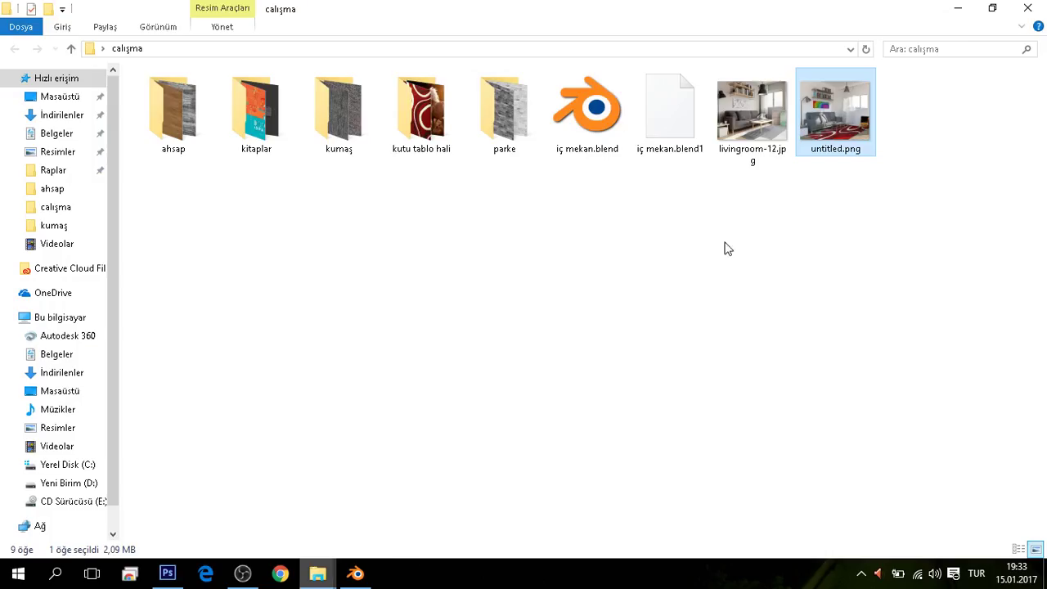
pyautogui.doubleClick(866, 132)
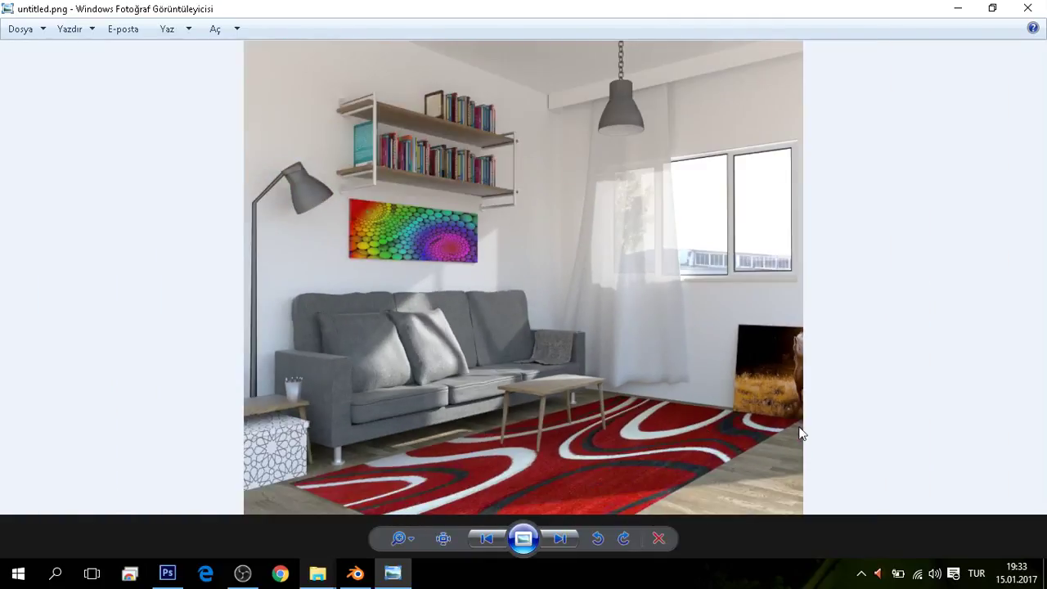
pyautogui.click(366, 570)
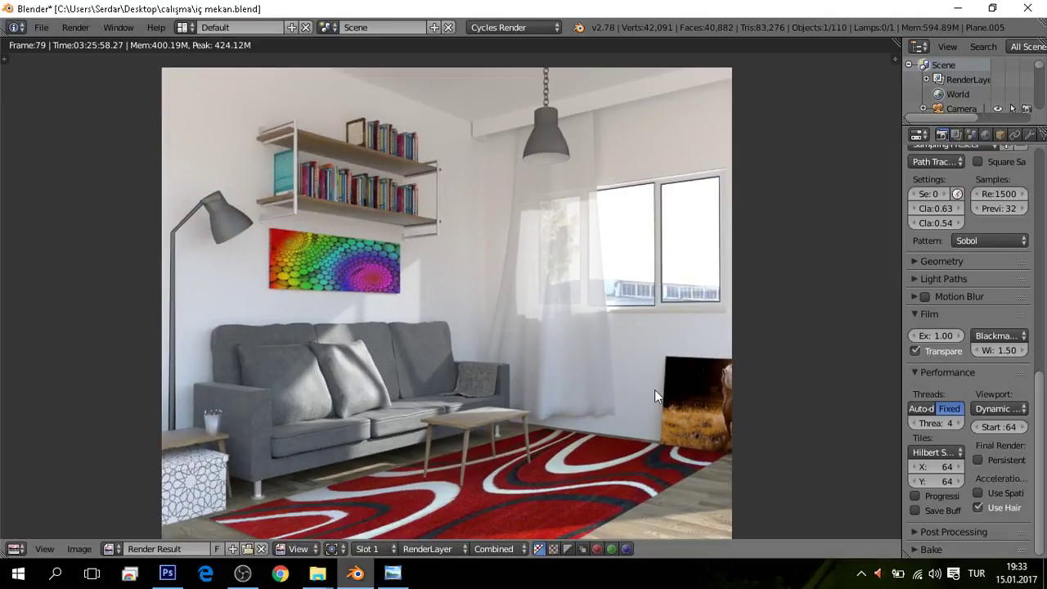
pyautogui.click(359, 572)
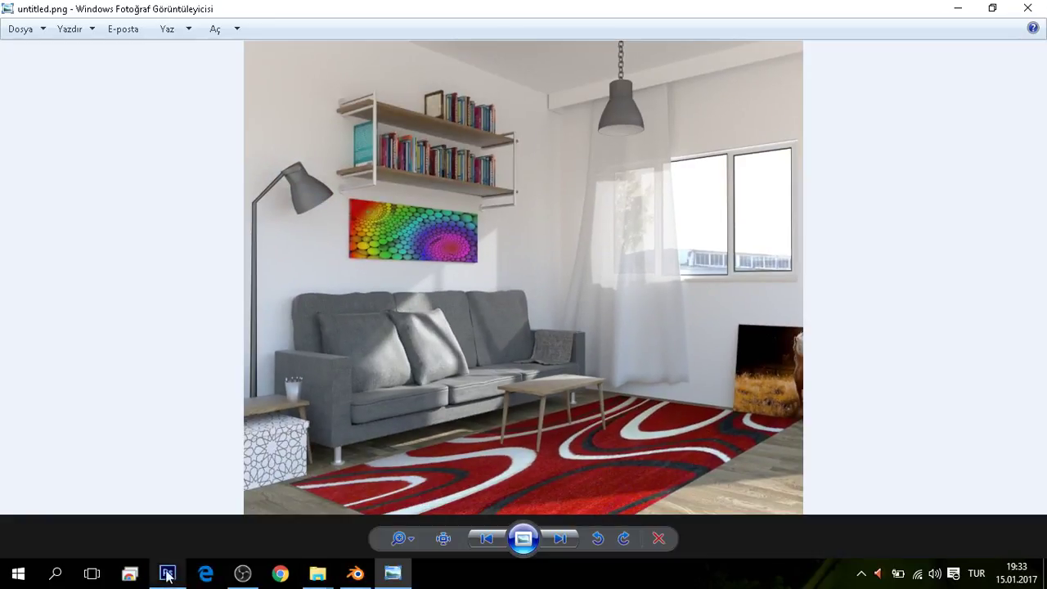
pyautogui.click(167, 572)
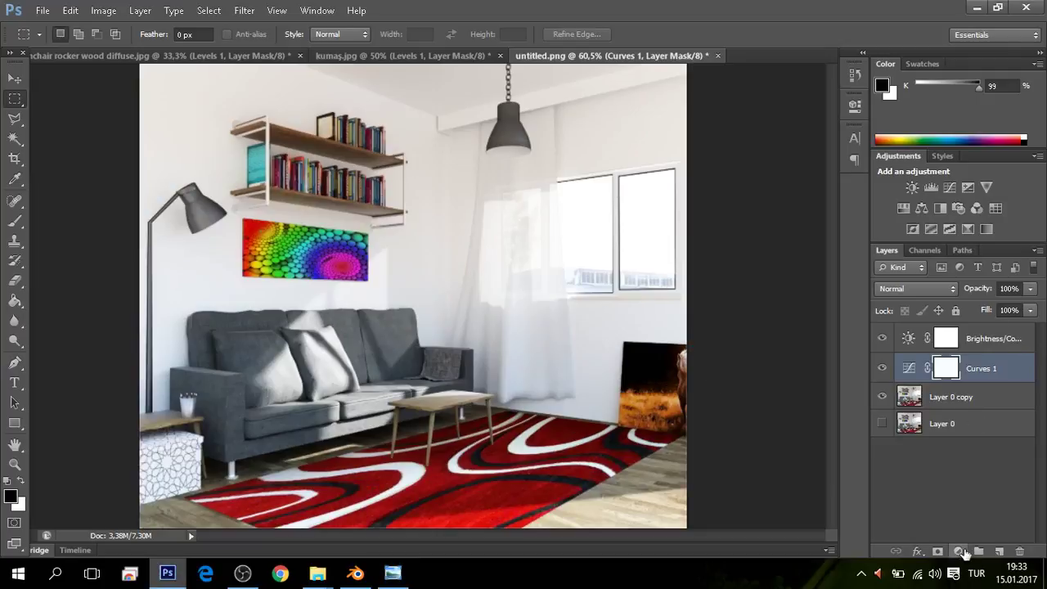
pyautogui.click(959, 552)
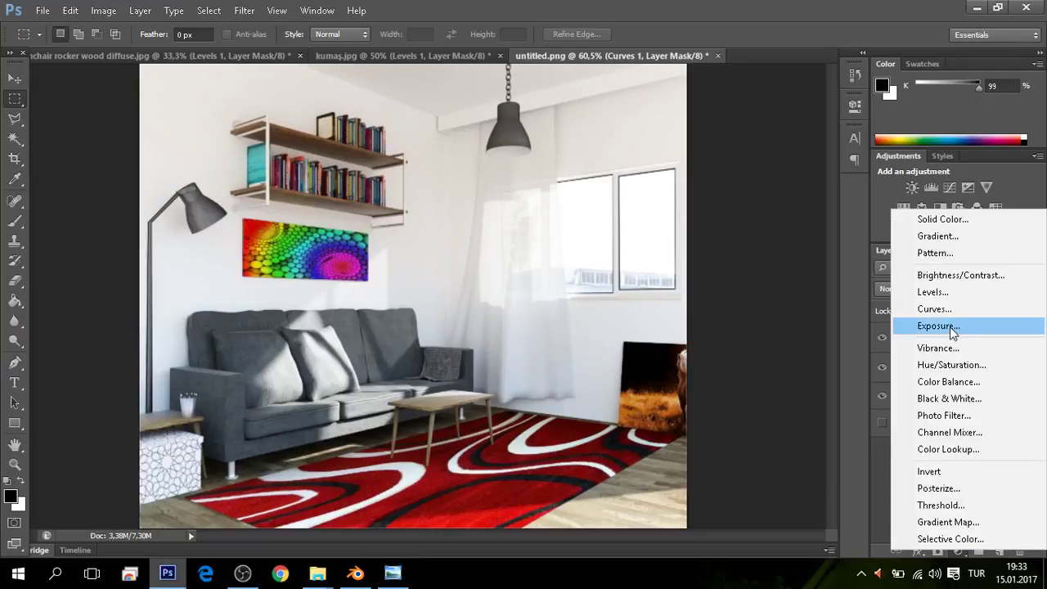
pyautogui.click(952, 326)
pyautogui.moveTo(720, 247)
pyautogui.mouseDown()
pyautogui.moveTo(730, 244)
pyautogui.moveTo(715, 247)
pyautogui.moveTo(730, 213)
pyautogui.moveTo(728, 181)
pyautogui.moveTo(701, 185)
pyautogui.moveTo(721, 184)
pyautogui.mouseUp()
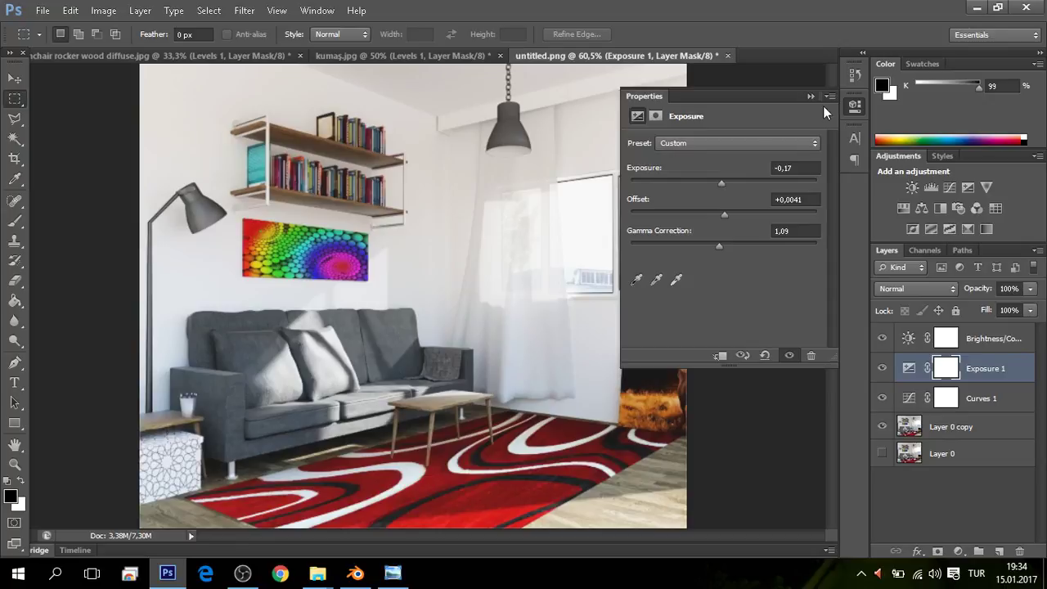
pyautogui.click(810, 356)
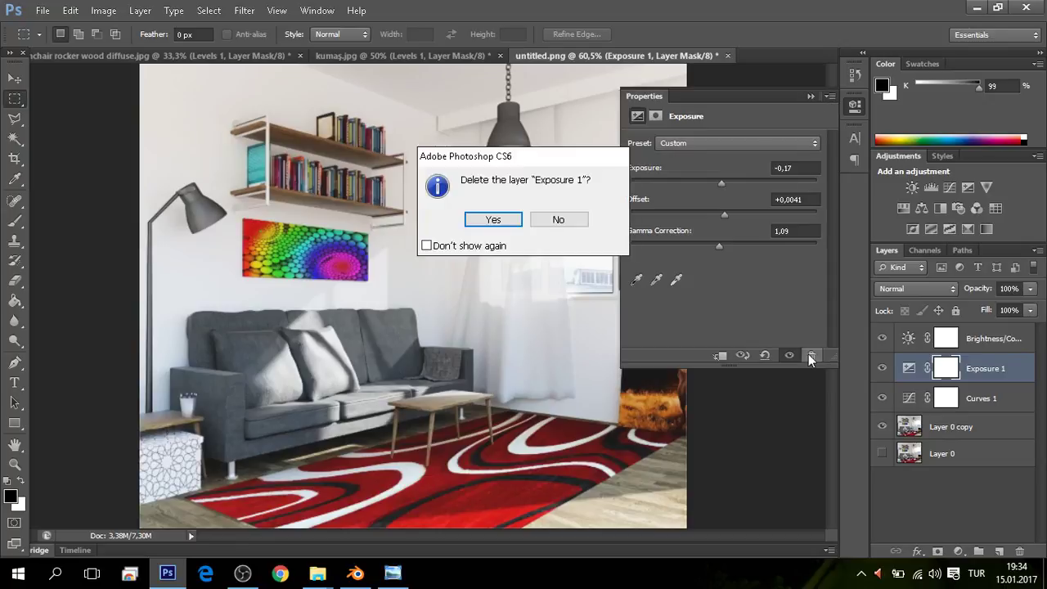
pyautogui.click(501, 219)
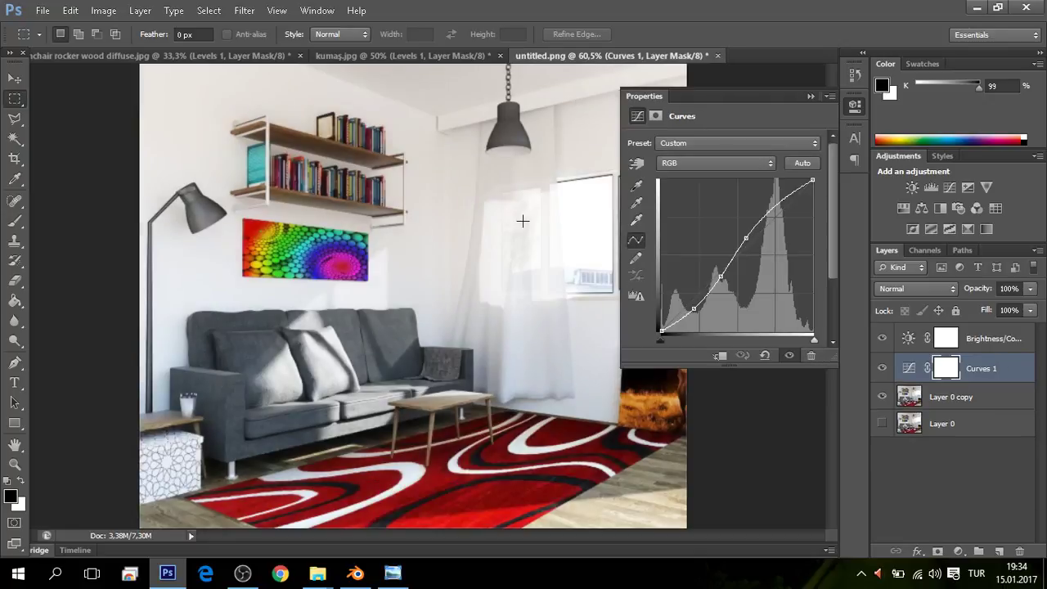
# - Add a Hue/Saturation layer with hue 0, saturation +29 and lightness about +1
pyautogui.click(809, 96)
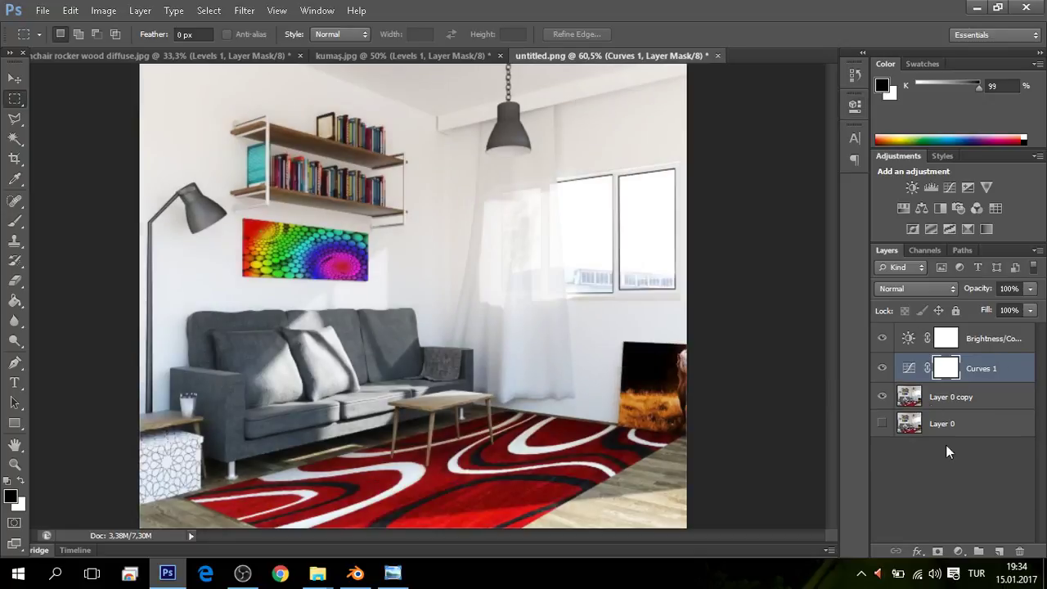
pyautogui.click(959, 551)
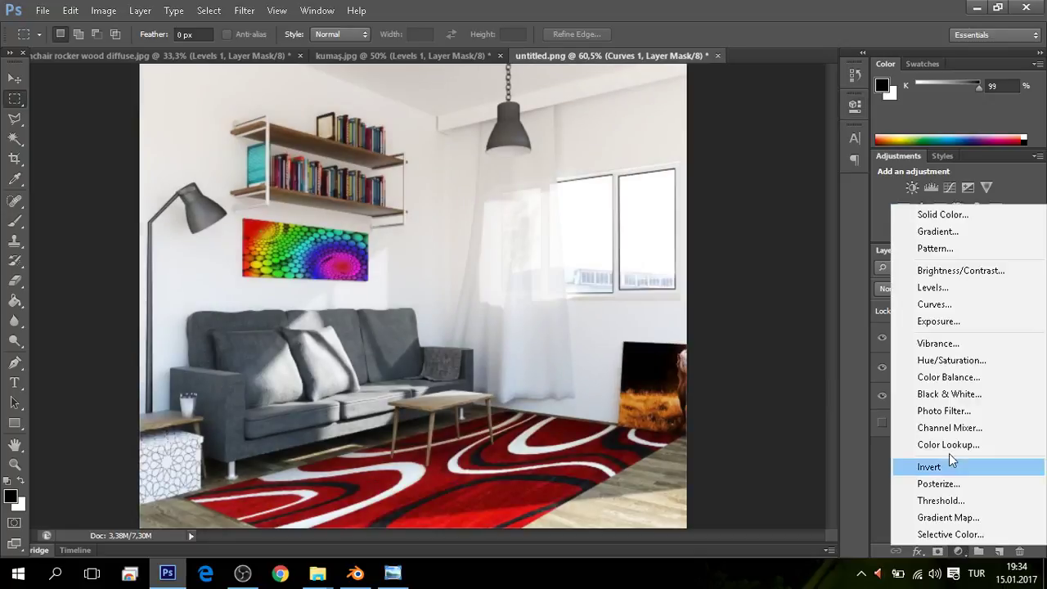
pyautogui.click(951, 361)
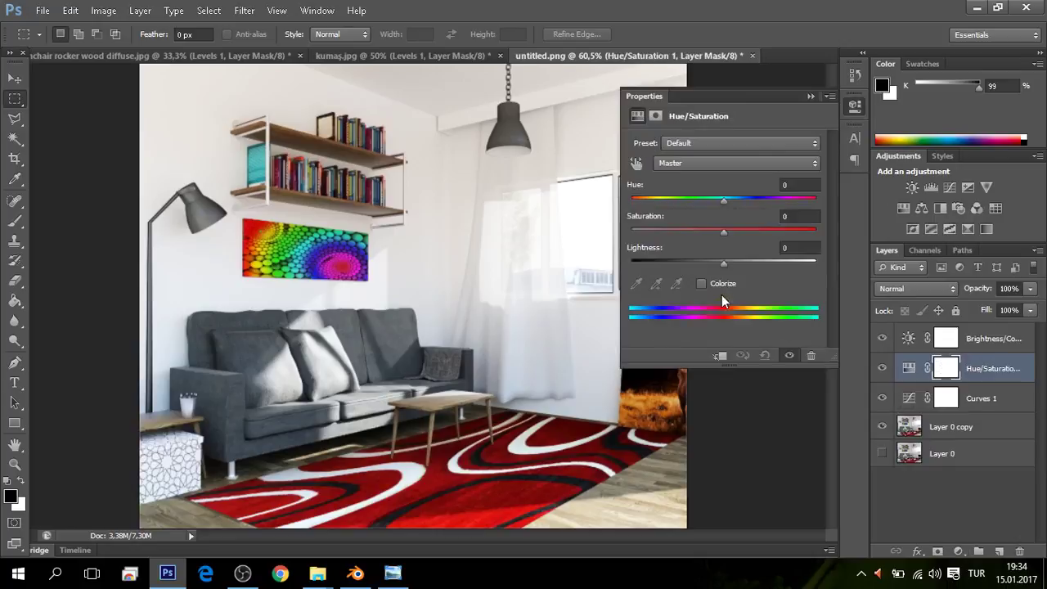
pyautogui.moveTo(726, 263)
pyautogui.mouseDown()
pyautogui.moveTo(743, 231)
pyautogui.moveTo(718, 238)
pyautogui.moveTo(752, 239)
pyautogui.moveTo(737, 241)
pyautogui.mouseUp()
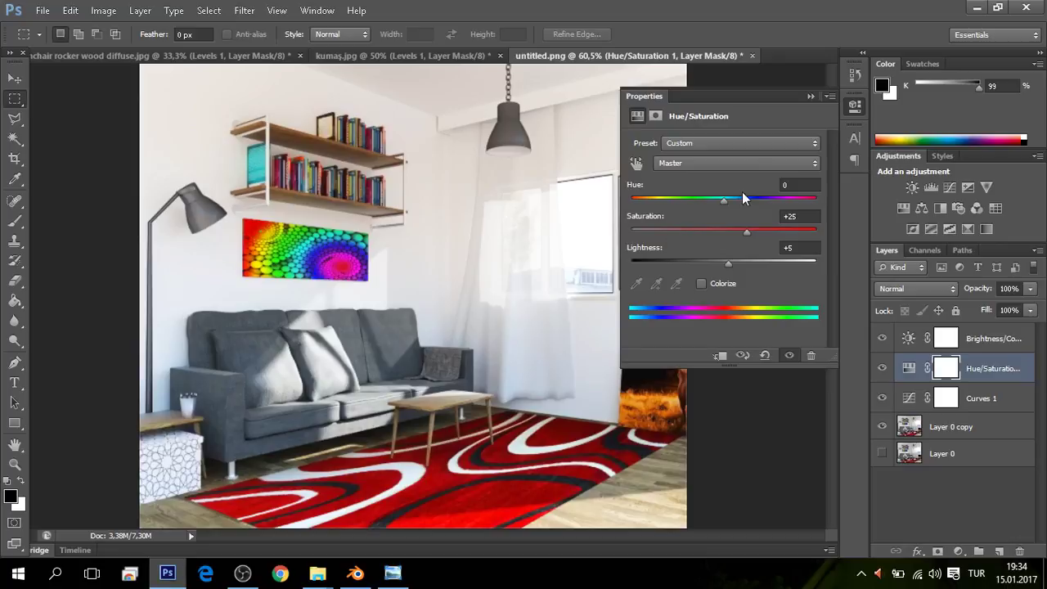
pyautogui.moveTo(720, 202)
pyautogui.mouseDown()
pyautogui.moveTo(698, 202)
pyautogui.moveTo(783, 202)
pyautogui.moveTo(646, 202)
pyautogui.moveTo(687, 202)
pyautogui.mouseUp()
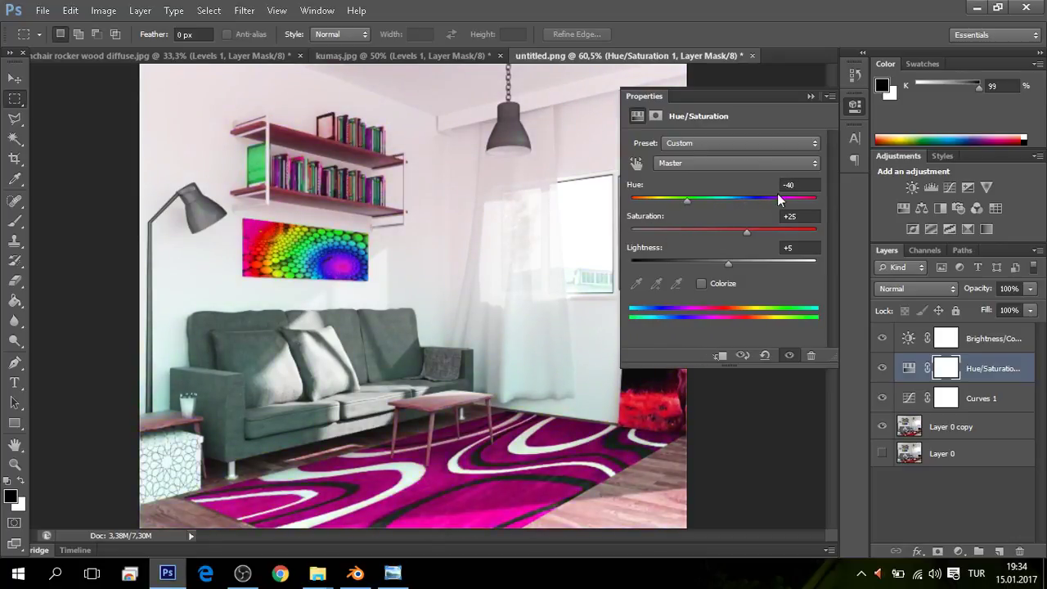
pyautogui.write('0')
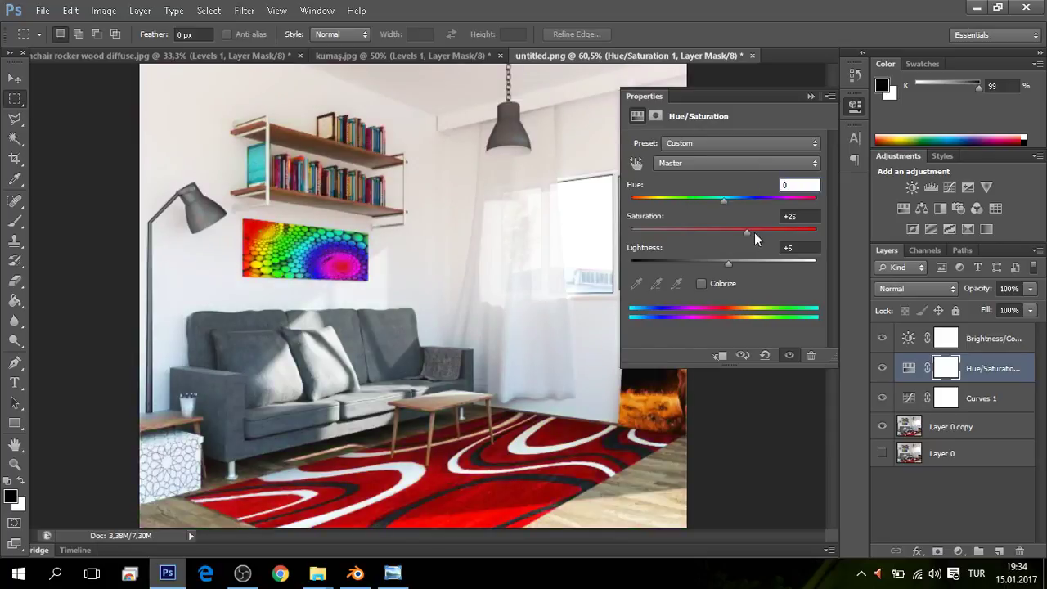
pyautogui.moveTo(747, 231)
pyautogui.mouseDown()
pyautogui.moveTo(840, 233)
pyautogui.moveTo(595, 244)
pyautogui.moveTo(750, 229)
pyautogui.mouseUp()
pyautogui.moveTo(731, 261)
pyautogui.mouseDown()
pyautogui.moveTo(762, 263)
pyautogui.moveTo(709, 265)
pyautogui.moveTo(725, 263)
pyautogui.mouseUp()
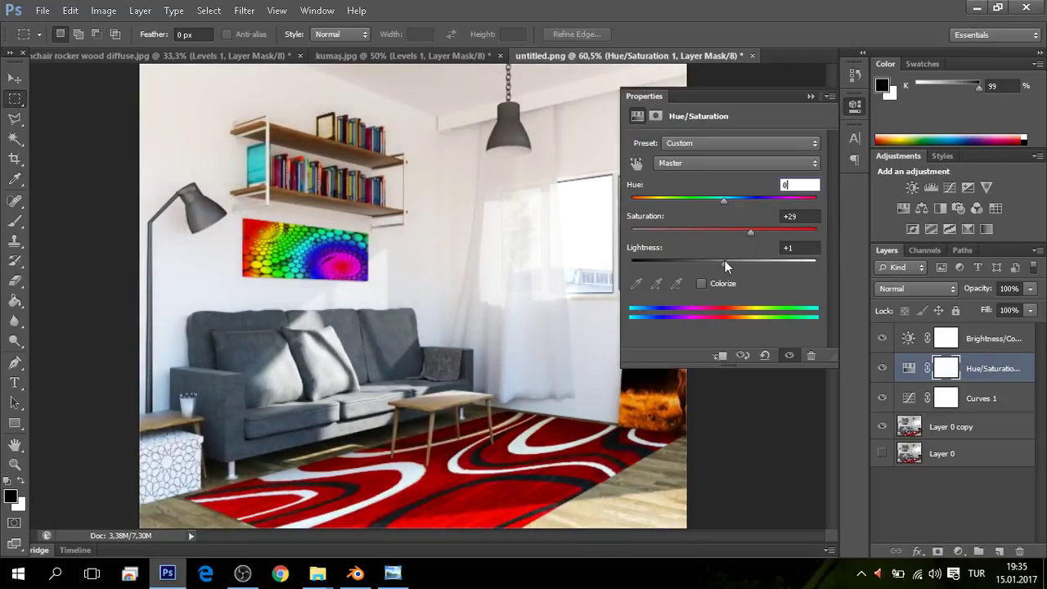
# - Add a trial Color Balance layer, shifting midtones toward blue and magenta
pyautogui.click(959, 551)
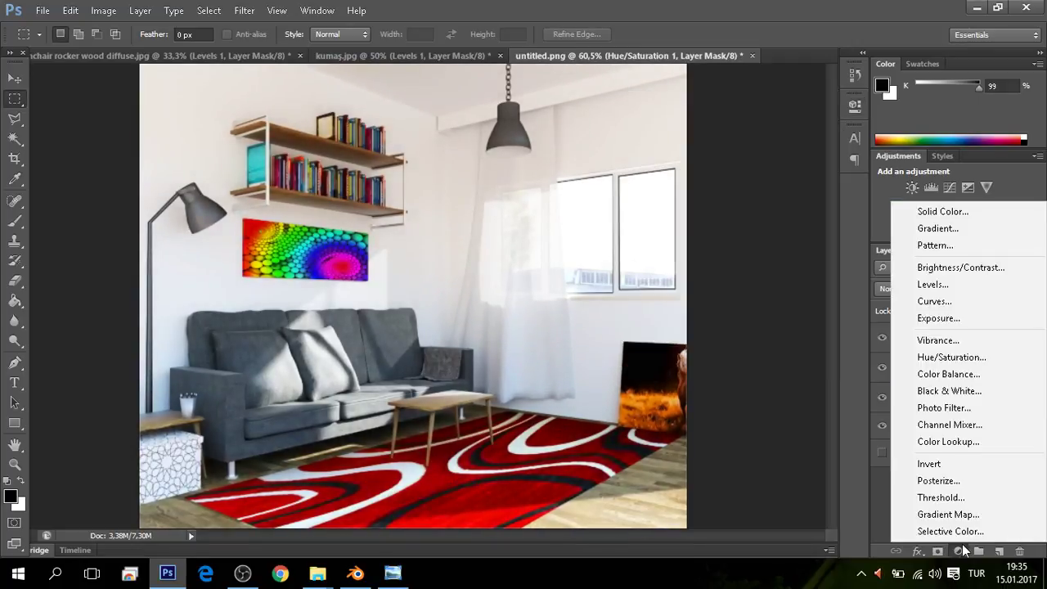
pyautogui.click(973, 374)
pyautogui.moveTo(701, 237)
pyautogui.mouseDown()
pyautogui.moveTo(748, 235)
pyautogui.moveTo(662, 236)
pyautogui.moveTo(706, 235)
pyautogui.mouseUp()
pyautogui.click(787, 230)
pyautogui.write('0+17')
pyautogui.moveTo(699, 205); pyautogui.dragTo(666, 205)
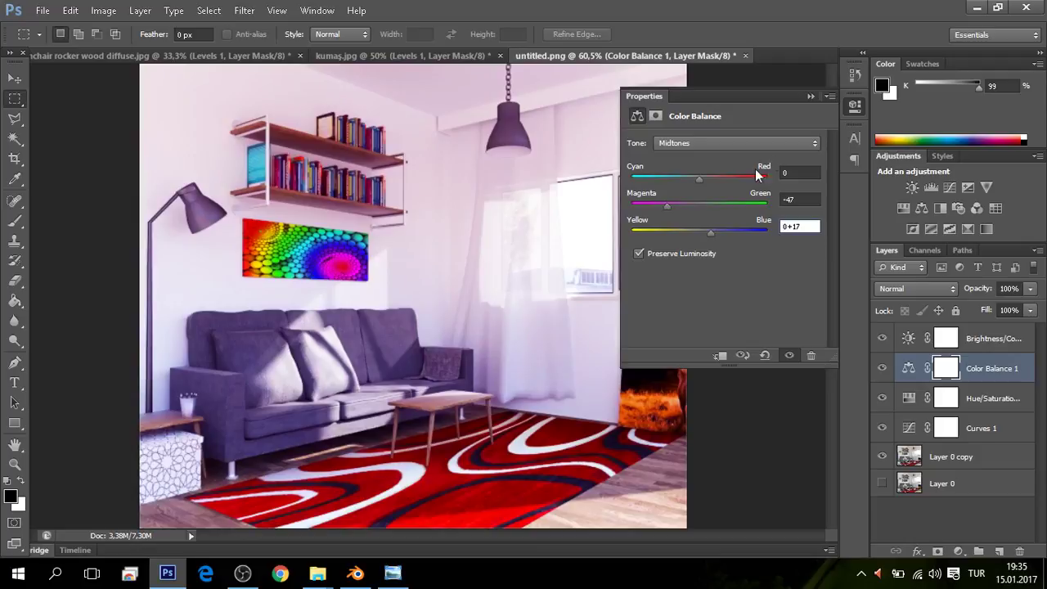
# - Delete the Color Balance 1 layer and deselect the Hue/Saturation layer
pyautogui.click(810, 358)
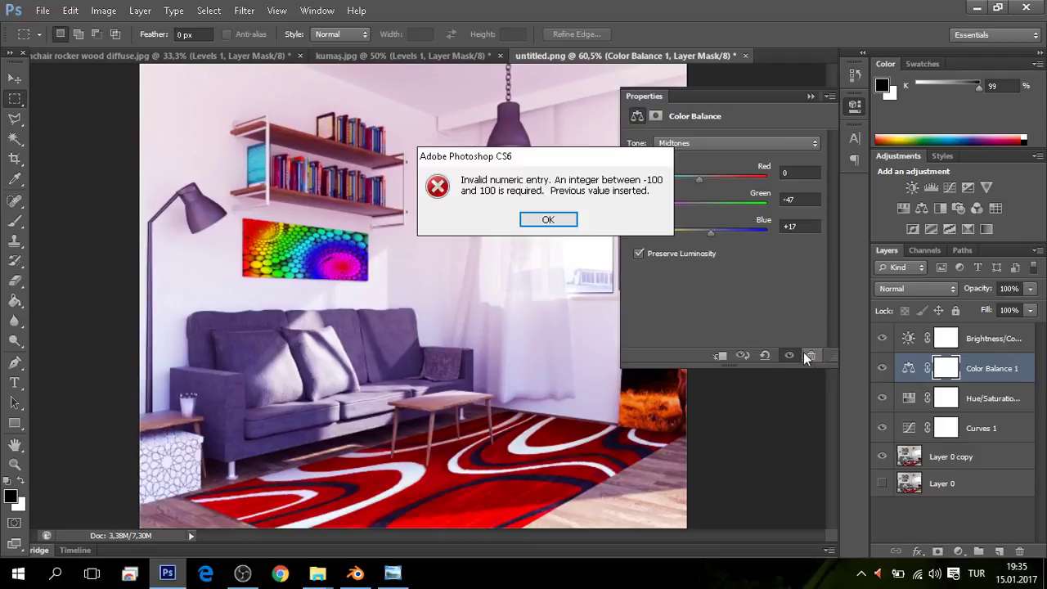
pyautogui.click(548, 219)
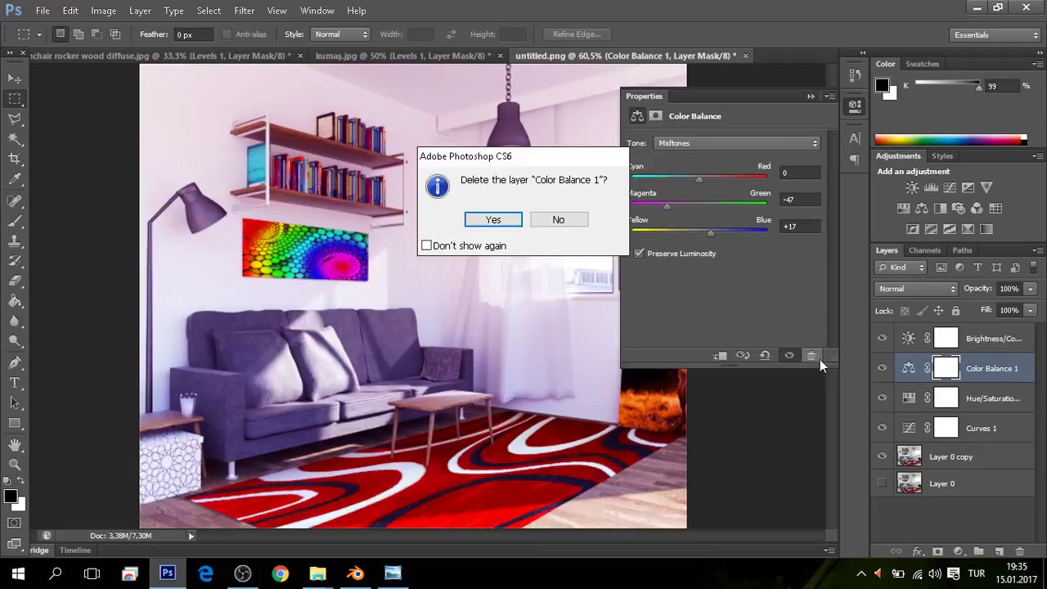
pyautogui.click(513, 220)
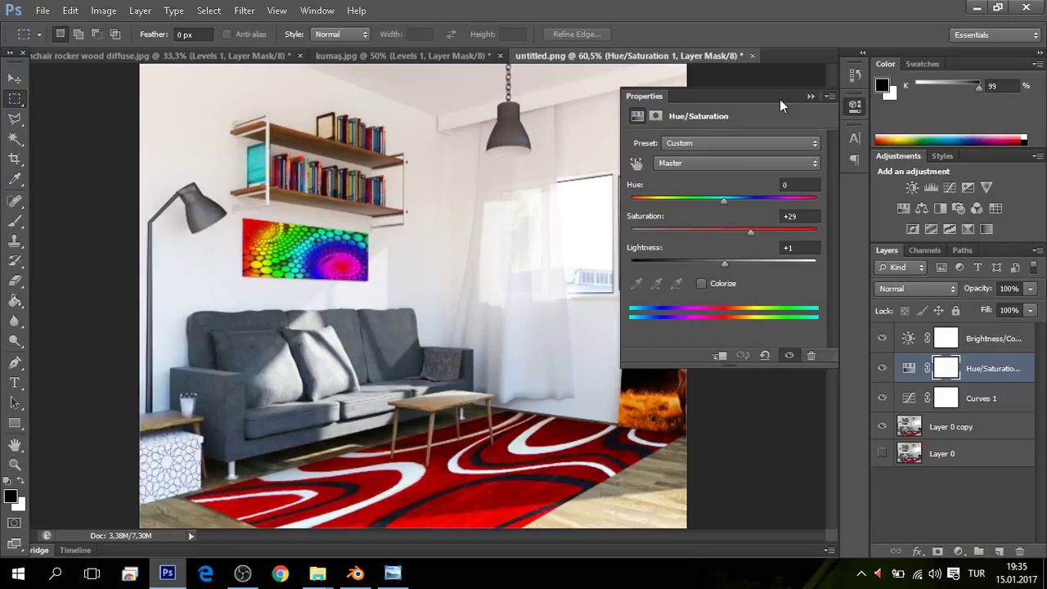
pyautogui.click(810, 96)
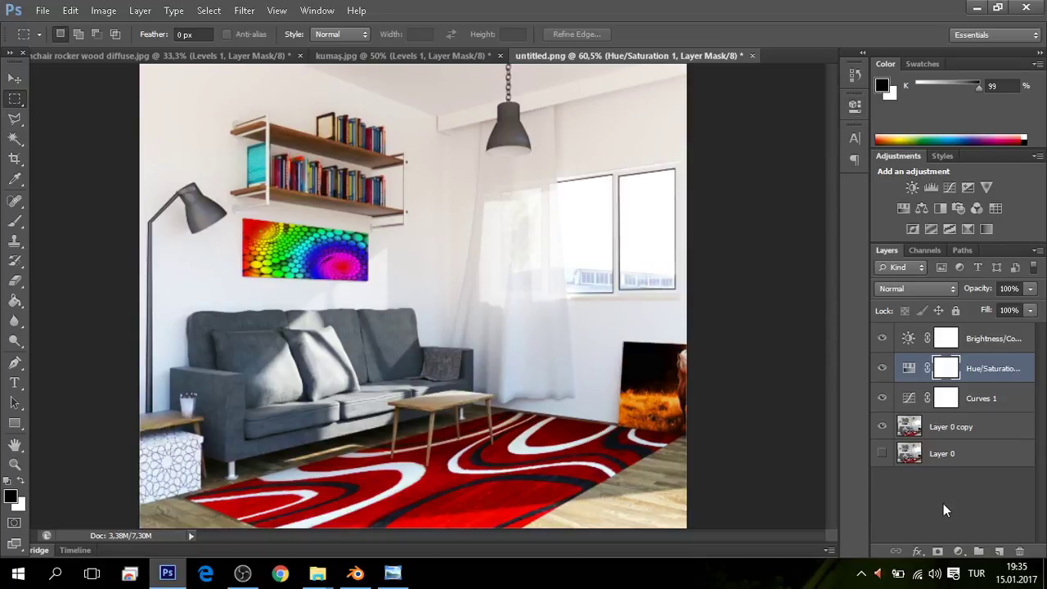
pyautogui.click(943, 503)
pyautogui.click(958, 552)
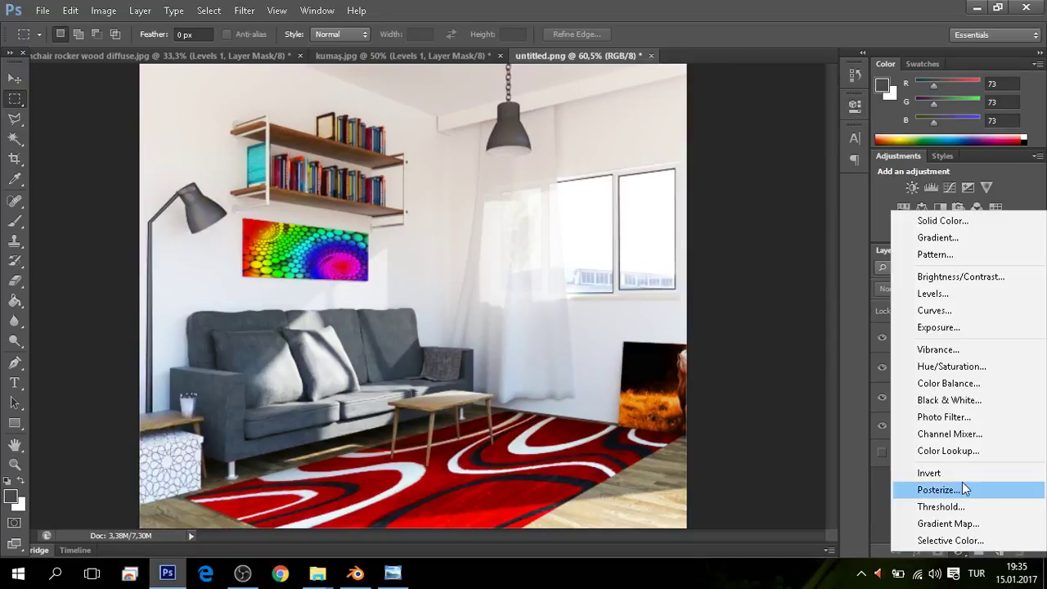
# - Add a Photo Filter layer using the Cooling Filter (LBB) preset
pyautogui.click(961, 417)
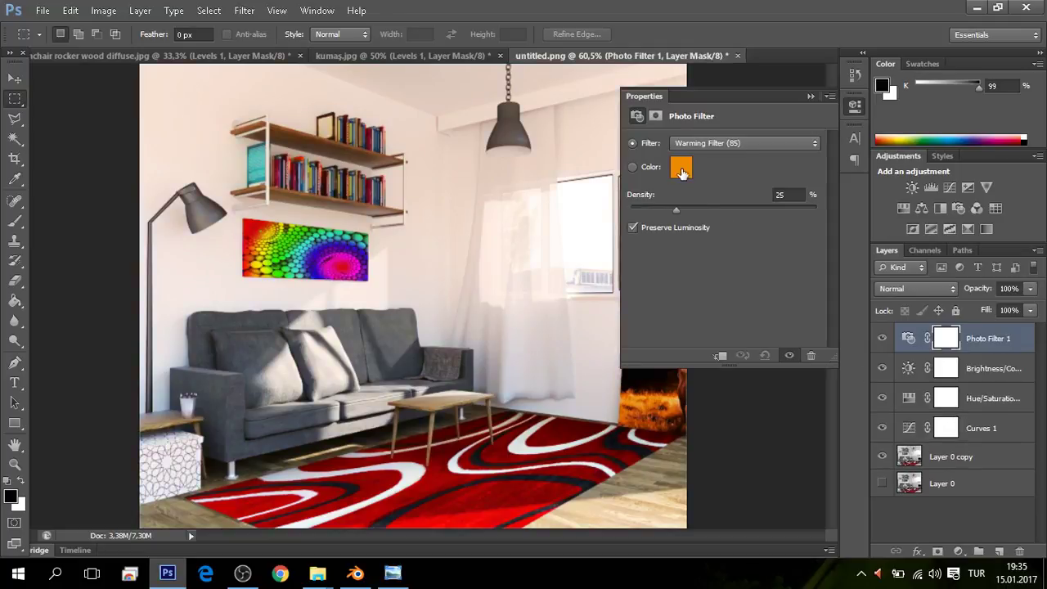
pyautogui.click(681, 167)
pyautogui.click(722, 119)
pyautogui.click(726, 142)
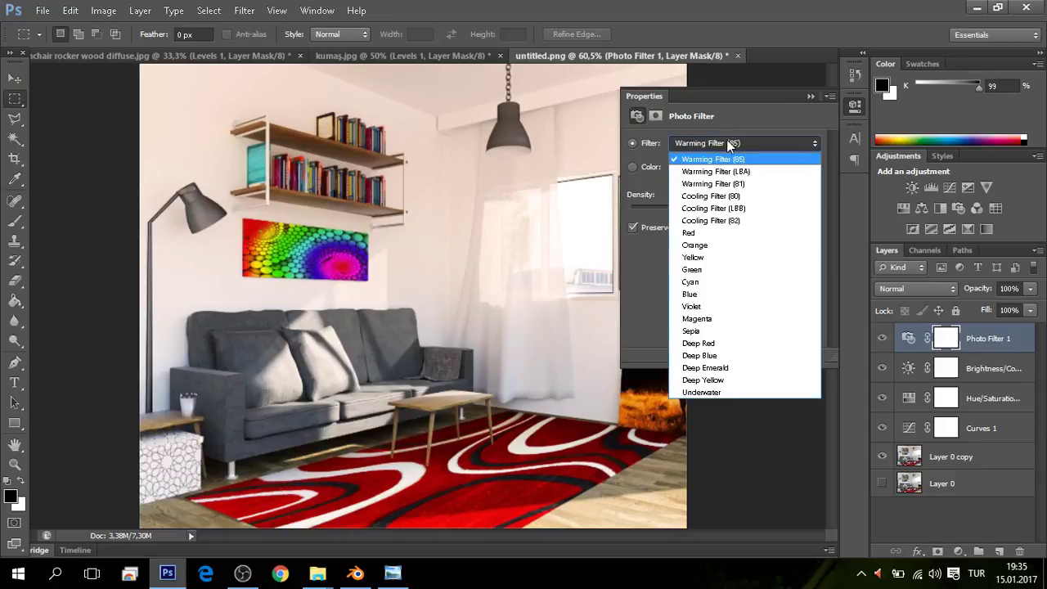
pyautogui.click(726, 166)
pyautogui.press('Down')
pyautogui.press('Down')
pyautogui.press('Down')
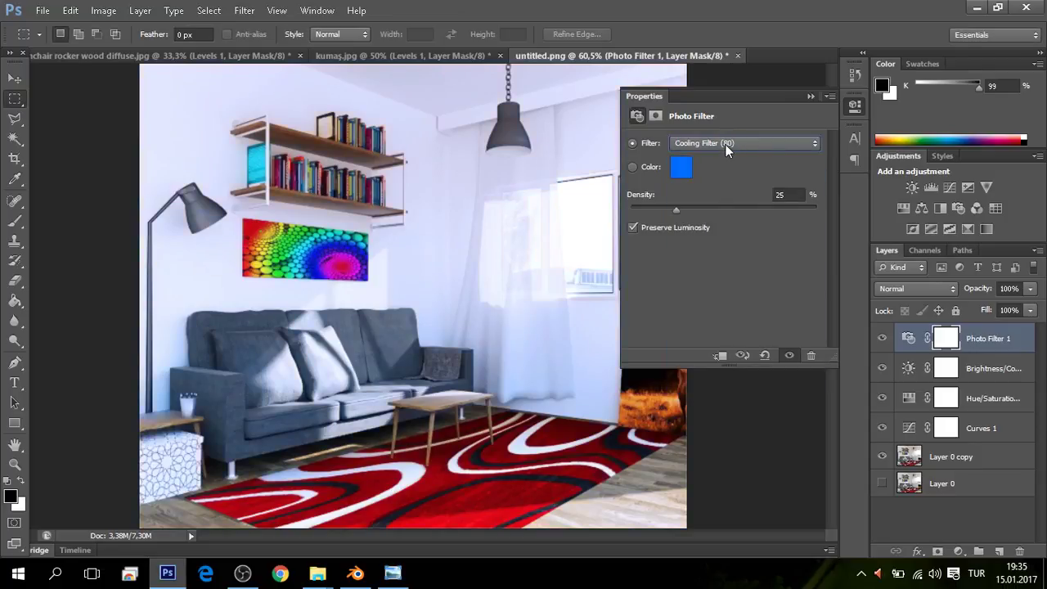
pyautogui.press('Down')
# - Test the Photo Filter density at full strength, then settle it around 21–24%
pyautogui.moveTo(669, 208)
pyautogui.mouseDown()
pyautogui.moveTo(641, 206)
pyautogui.moveTo(815, 209)
pyautogui.mouseUp()
pyautogui.moveTo(661, 210); pyautogui.dragTo(854, 215)
pyautogui.moveTo(659, 212); pyautogui.dragTo(682, 212)
pyautogui.moveTo(676, 211); pyautogui.dragTo(674, 211)
pyautogui.click(816, 97)
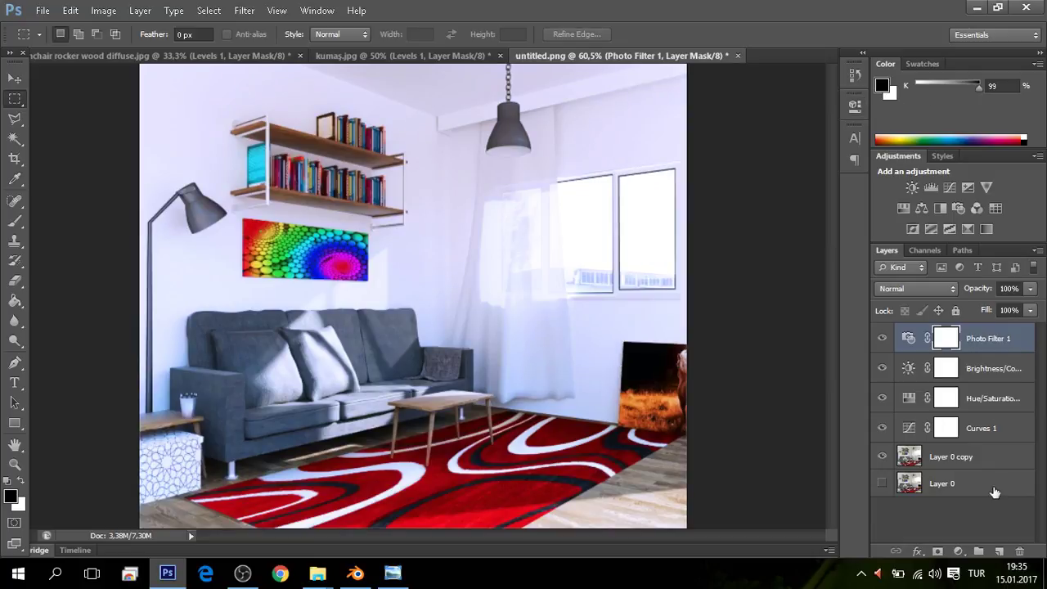
# - Add a second Photo Filter layer tinted yellow at 20% density
pyautogui.click(958, 551)
pyautogui.click(944, 414)
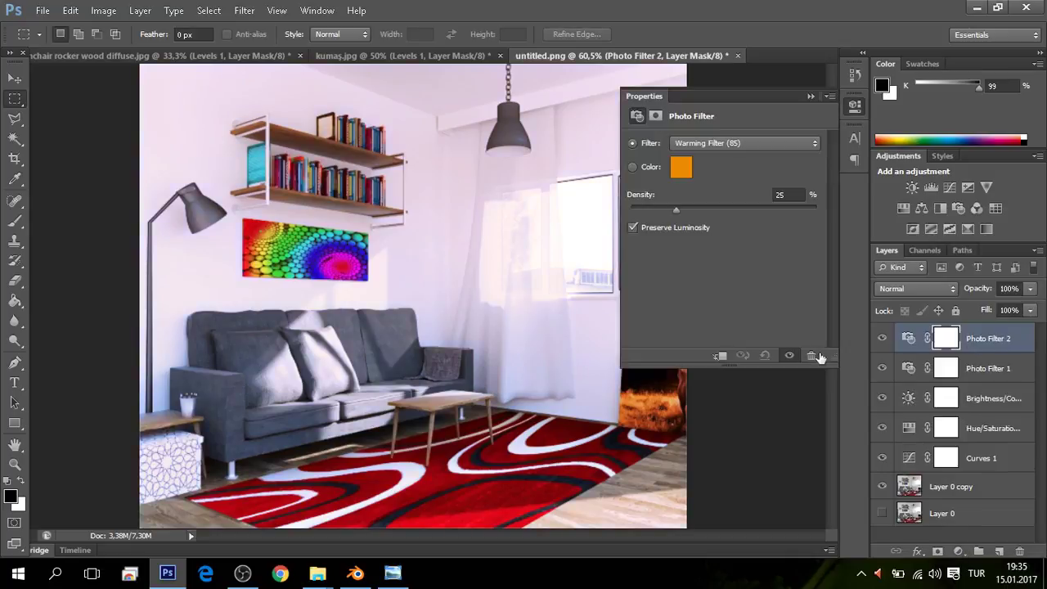
pyautogui.click(680, 168)
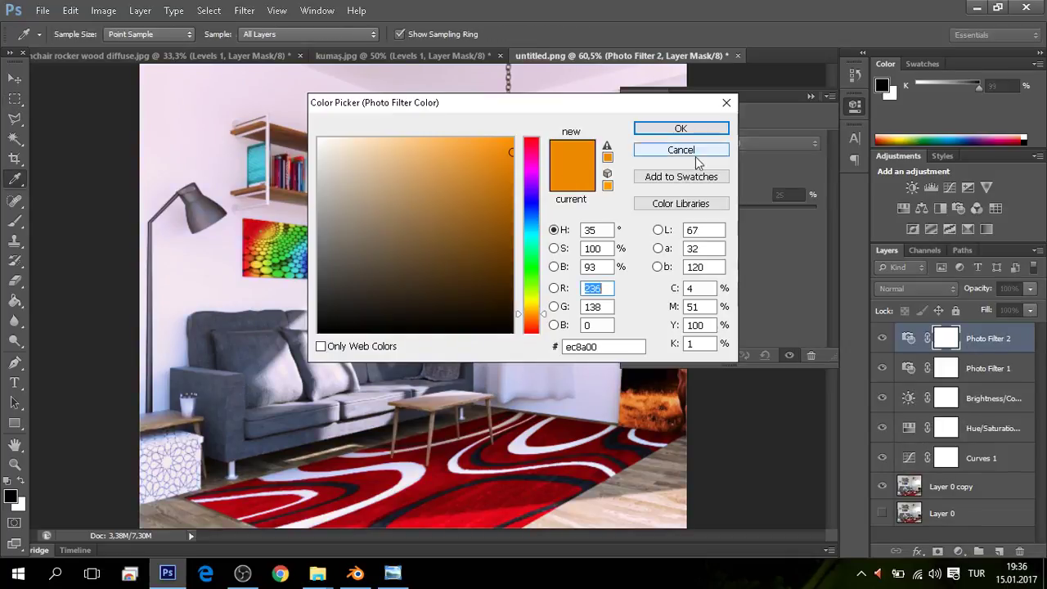
pyautogui.click(571, 178)
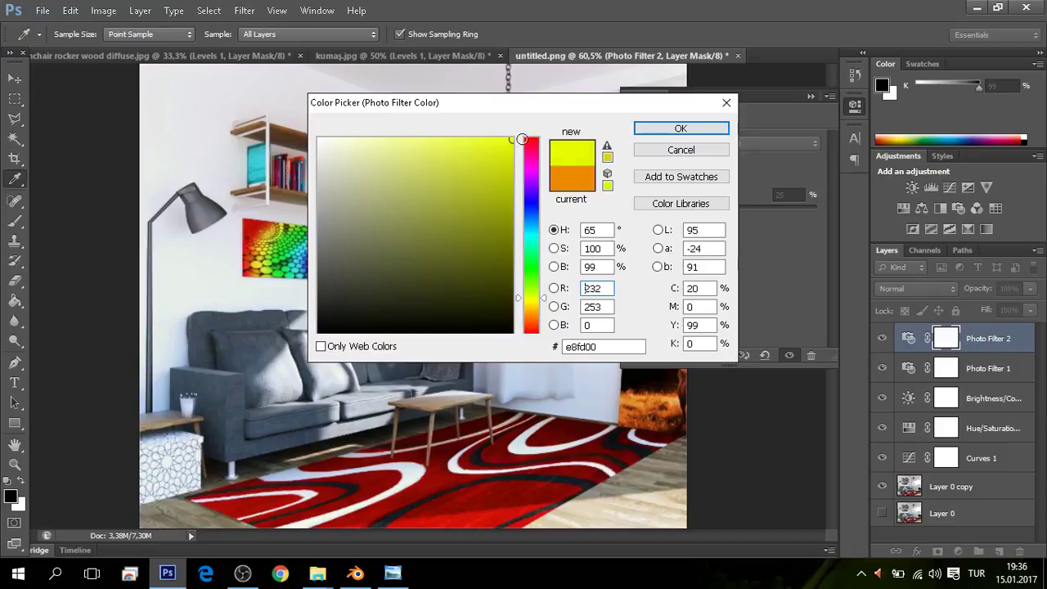
pyautogui.click(534, 301)
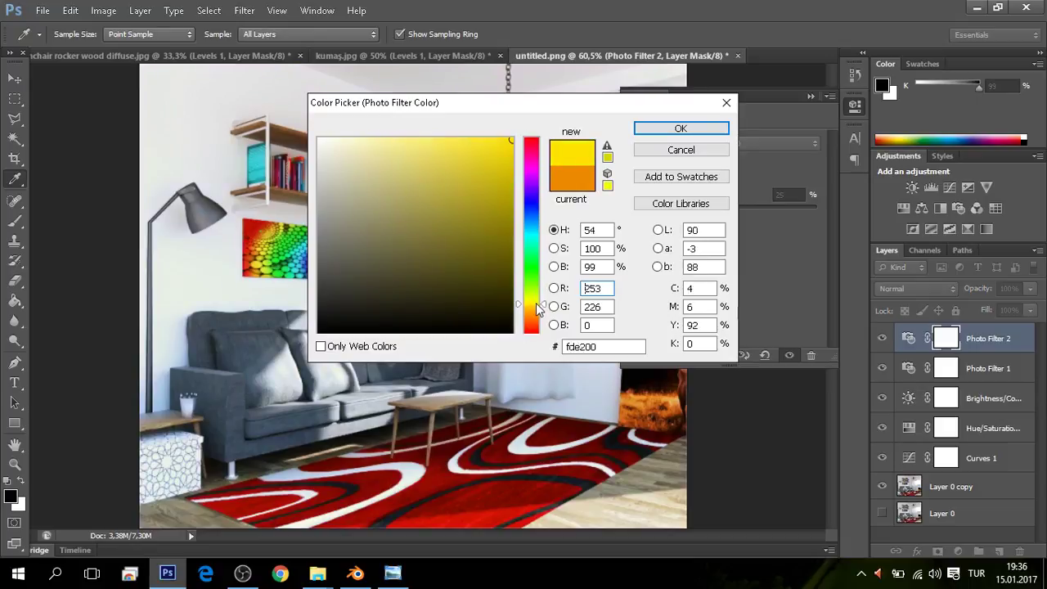
pyautogui.click(672, 131)
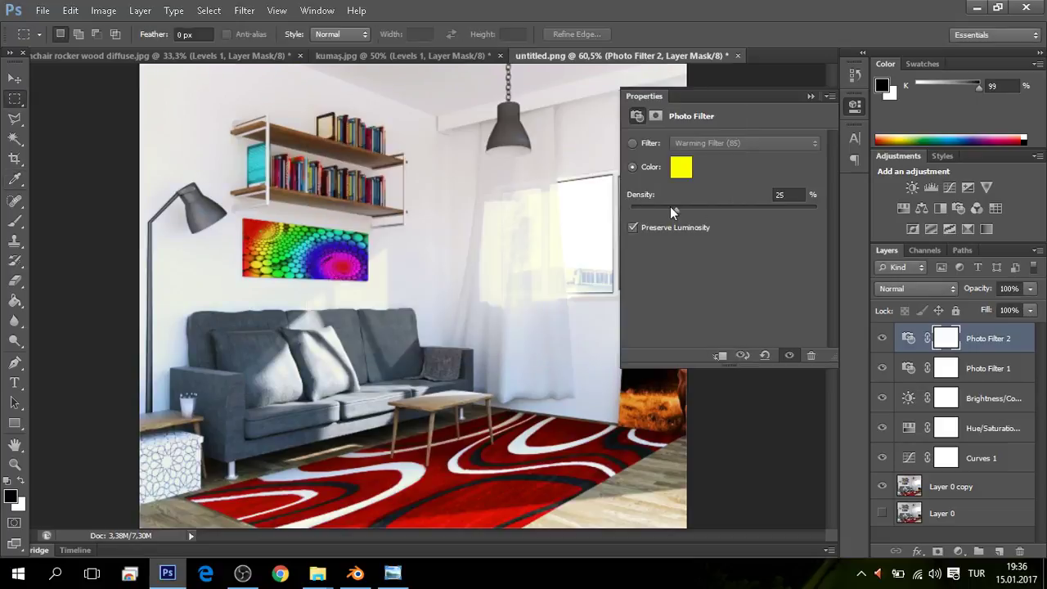
pyautogui.moveTo(677, 208)
pyautogui.mouseDown()
pyautogui.moveTo(804, 214)
pyautogui.moveTo(648, 218)
pyautogui.moveTo(688, 210)
pyautogui.mouseUp()
pyautogui.click(809, 96)
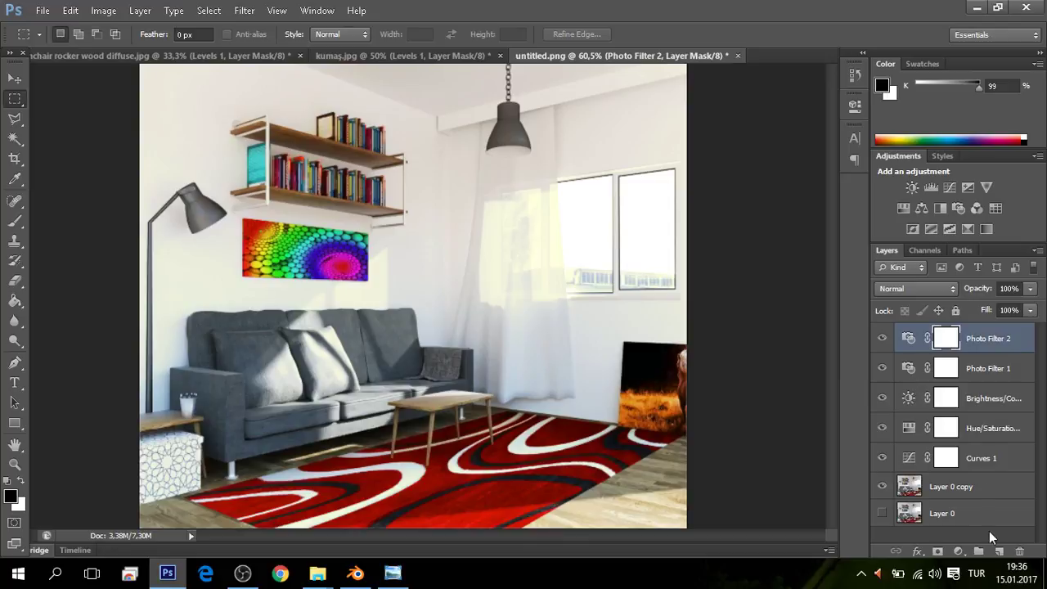
pyautogui.click(959, 552)
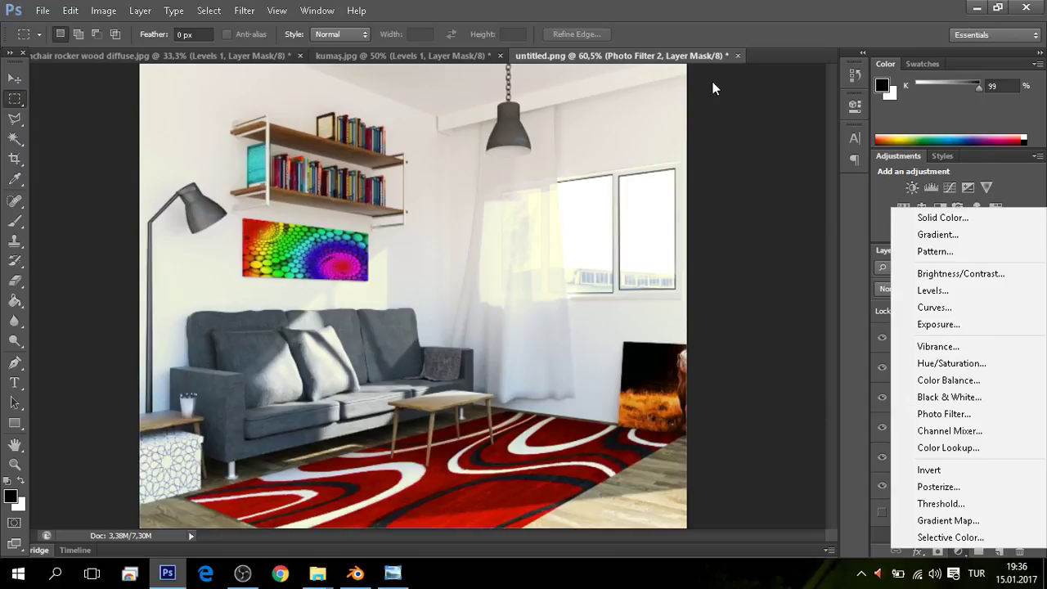
# - Return to normal screen mode and save the render as PNG named final
pyautogui.click(734, 8)
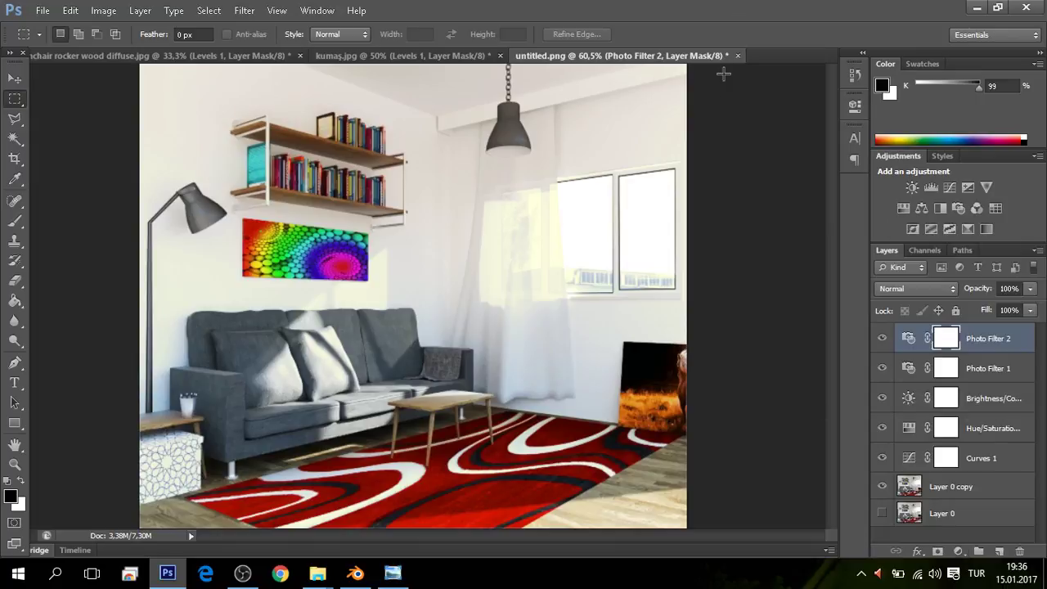
pyautogui.press('f')
pyautogui.press('f')
pyautogui.press('f')
pyautogui.click(41, 11)
pyautogui.click(76, 192)
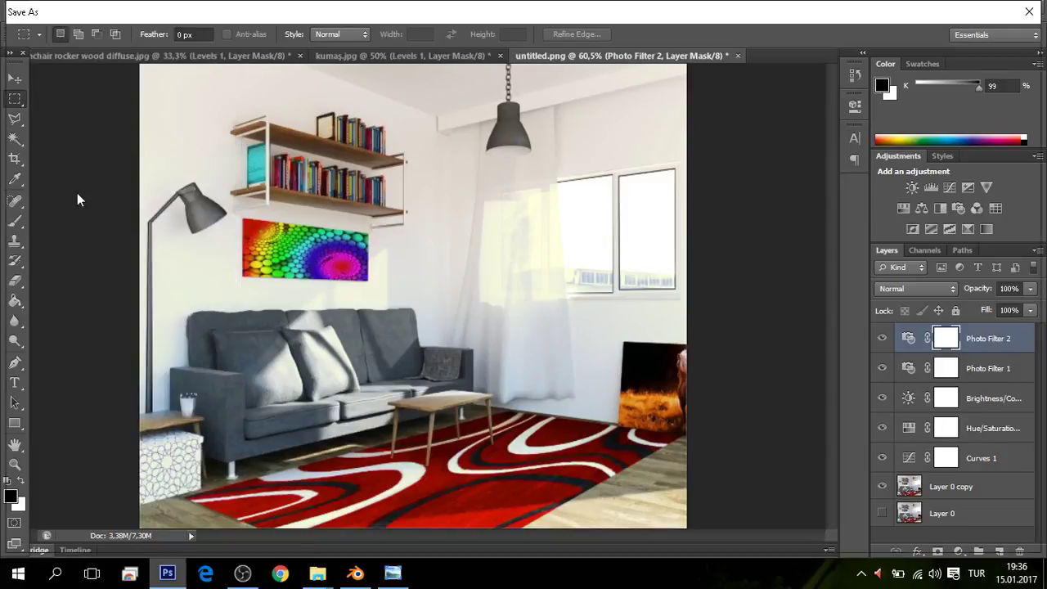
pyautogui.click(219, 367)
pyautogui.click(206, 547)
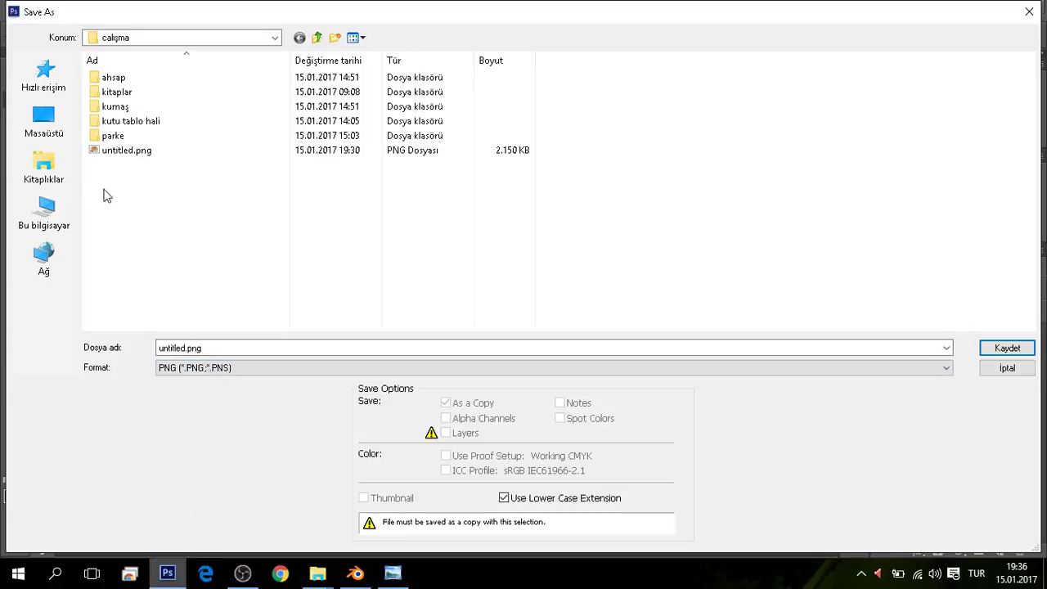
pyautogui.doubleClick(211, 352)
pyautogui.press('BackSpace')
pyautogui.write('final')
pyautogui.press('Return')
pyautogui.press('Return')
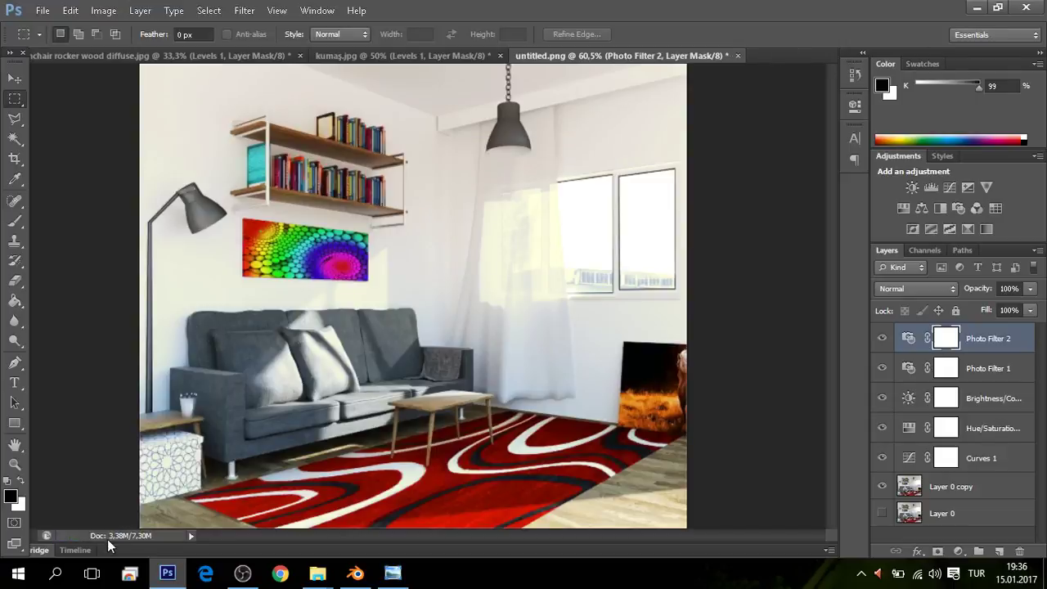
# - Reopen final.png and untitled.png from the project folder in restored viewer windows
pyautogui.click(977, 8)
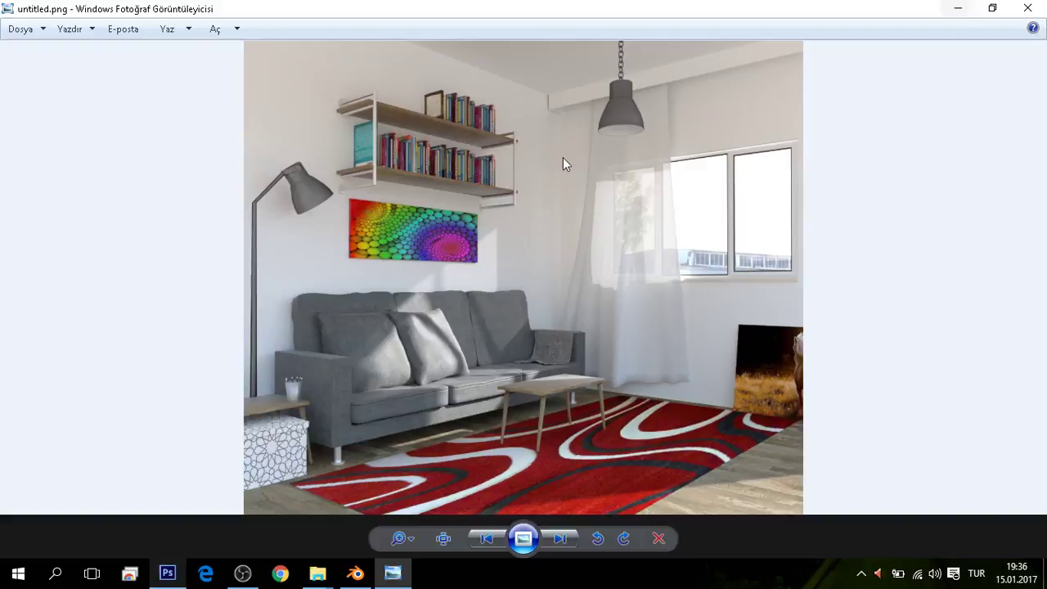
pyautogui.click(1017, 11)
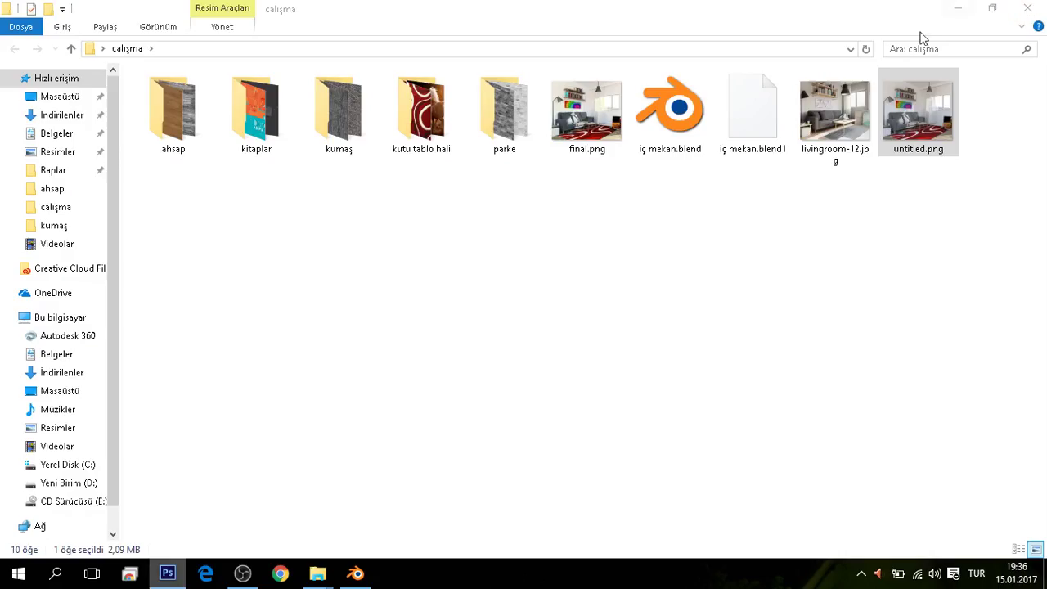
pyautogui.doubleClick(586, 123)
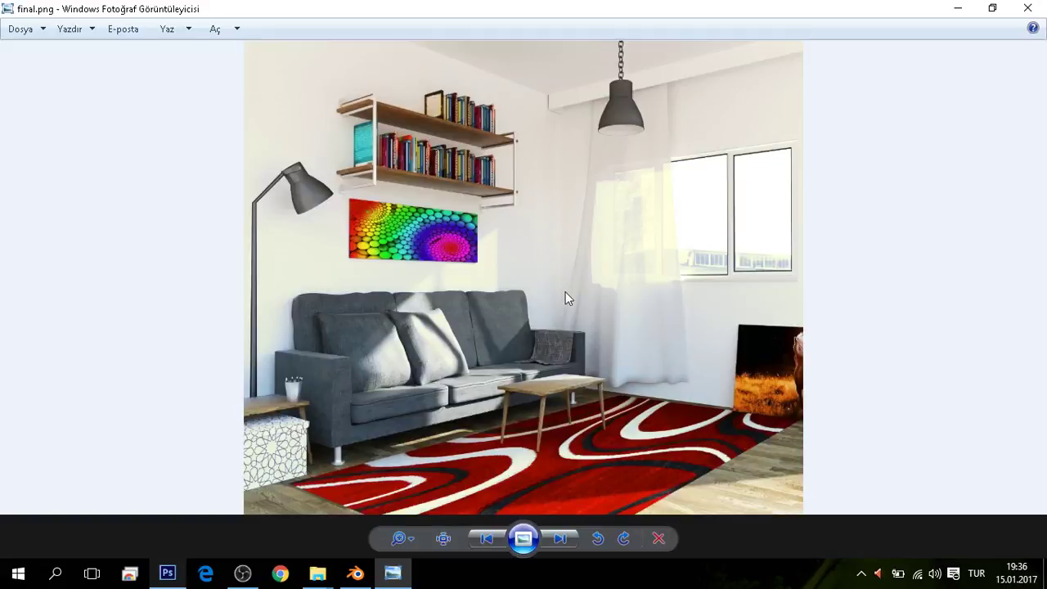
pyautogui.doubleClick(564, 8)
pyautogui.click(980, 72)
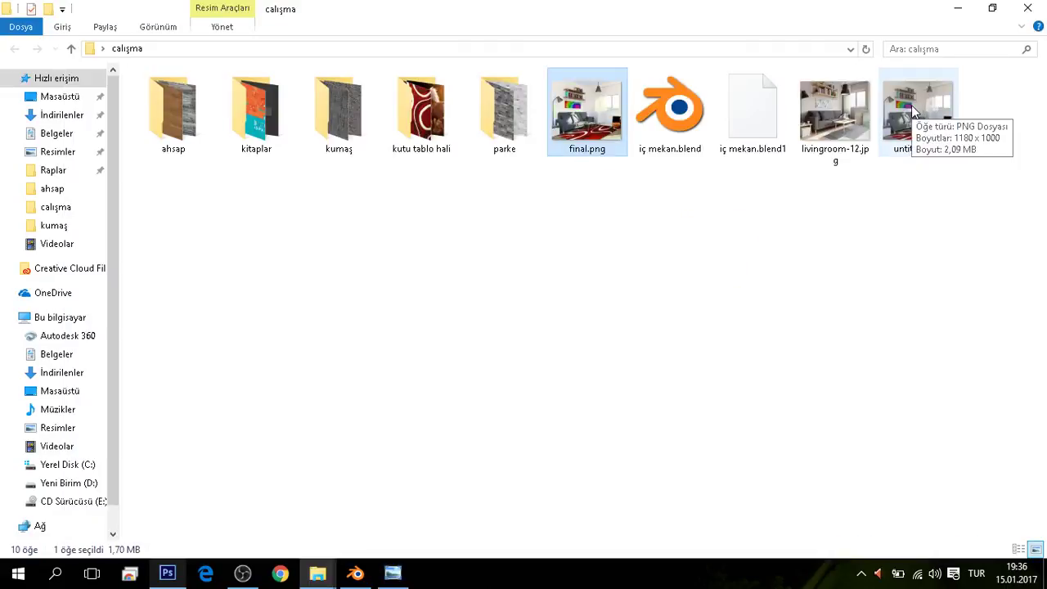
pyautogui.doubleClick(914, 111)
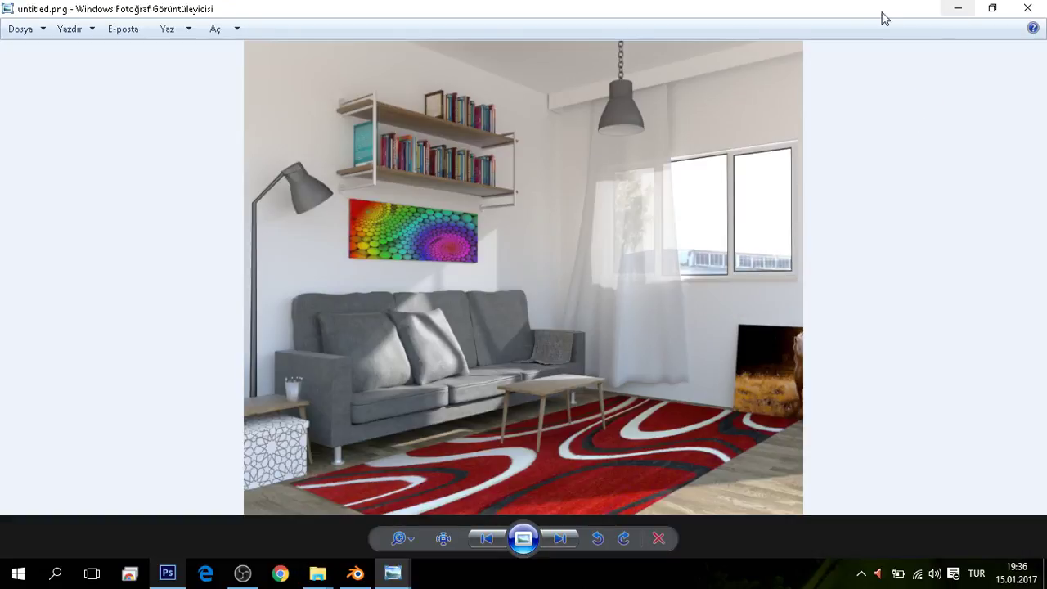
pyautogui.click(957, 8)
# - Snap final.png left and untitled.png right to compare them side by side
pyautogui.moveTo(764, 106); pyautogui.dragTo(1046, 0)
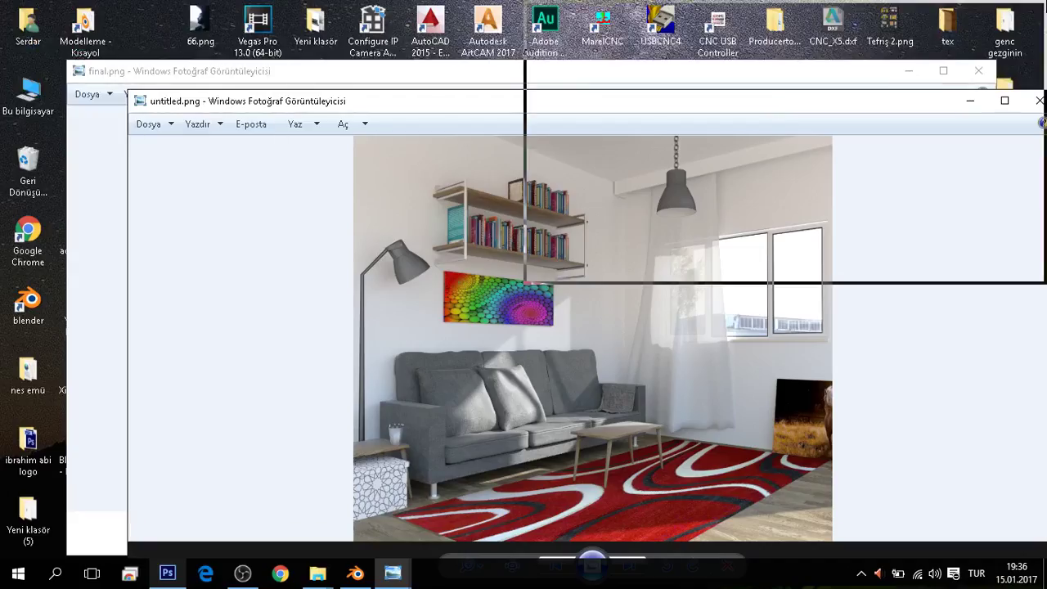
pyautogui.moveTo(449, 72); pyautogui.dragTo(2, 13)
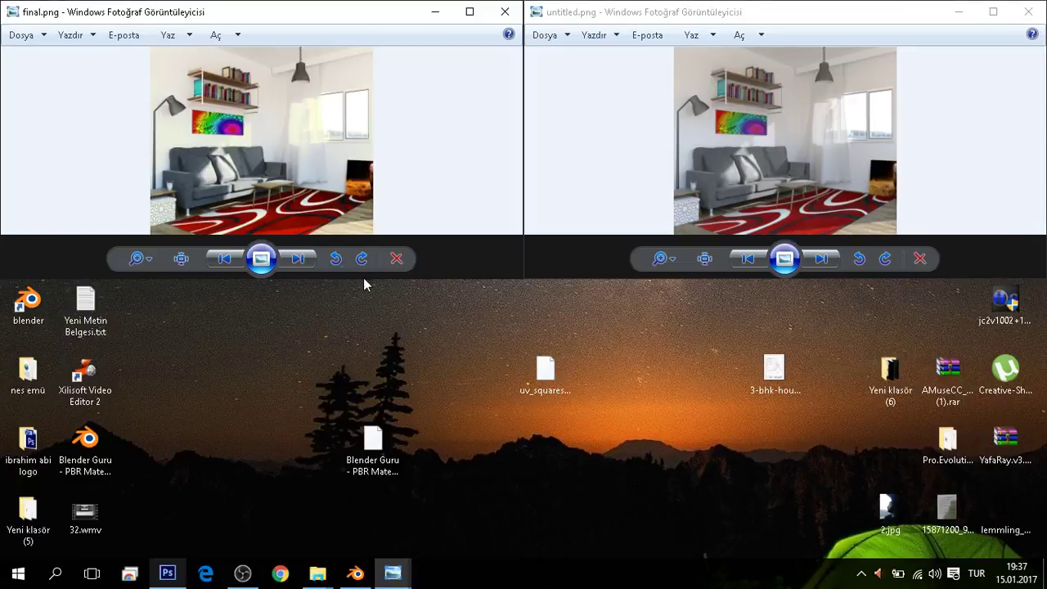
pyautogui.doubleClick(363, 278)
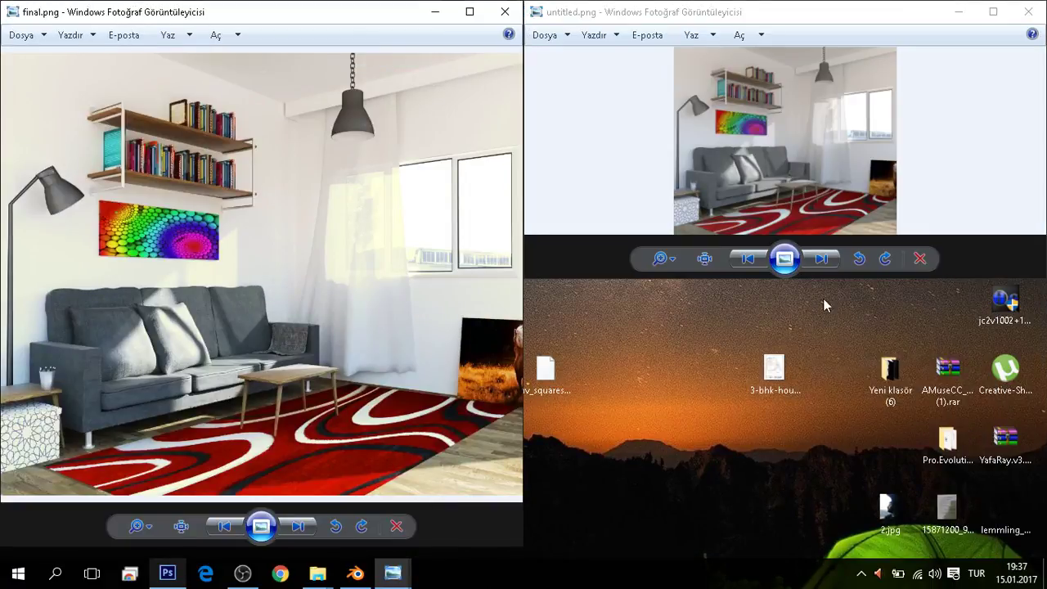
pyautogui.doubleClick(821, 277)
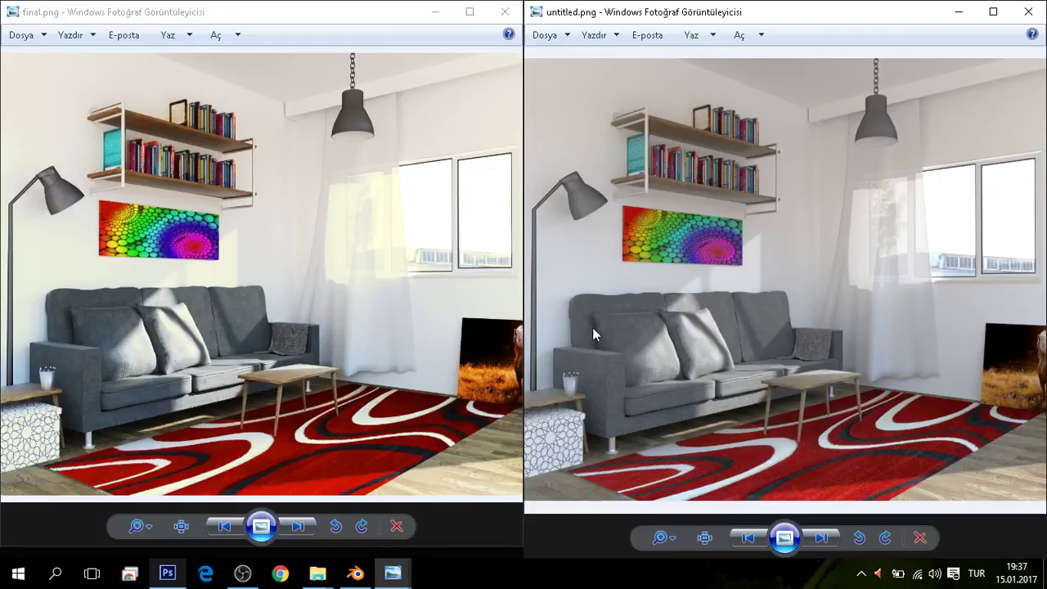
pyautogui.click(328, 376)
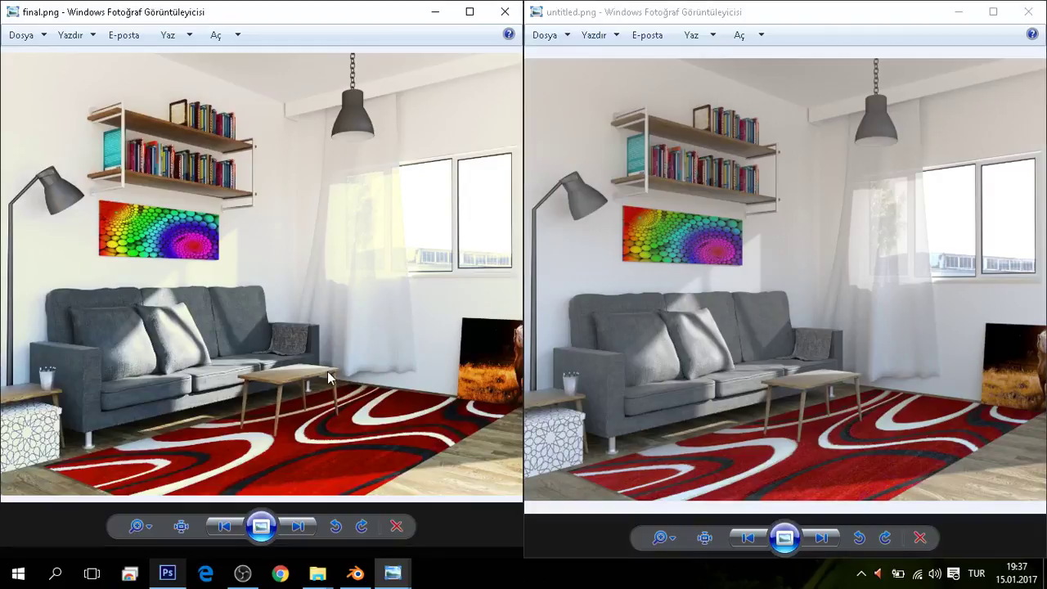
pyautogui.click(739, 350)
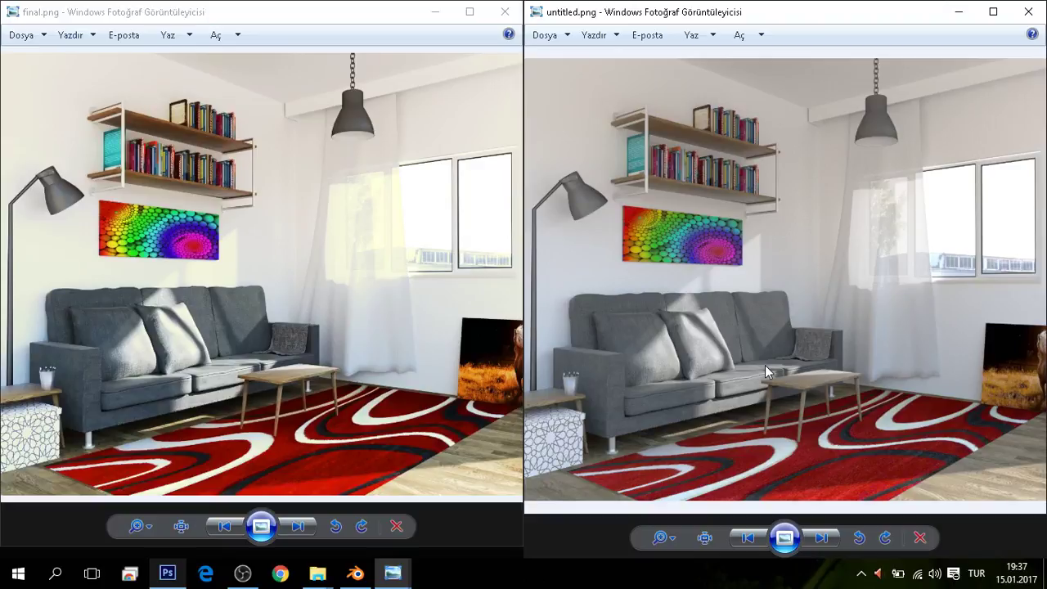
# - Close untitled.png, move final.png to the top-right, and show the calışma folder
pyautogui.click(370, 397)
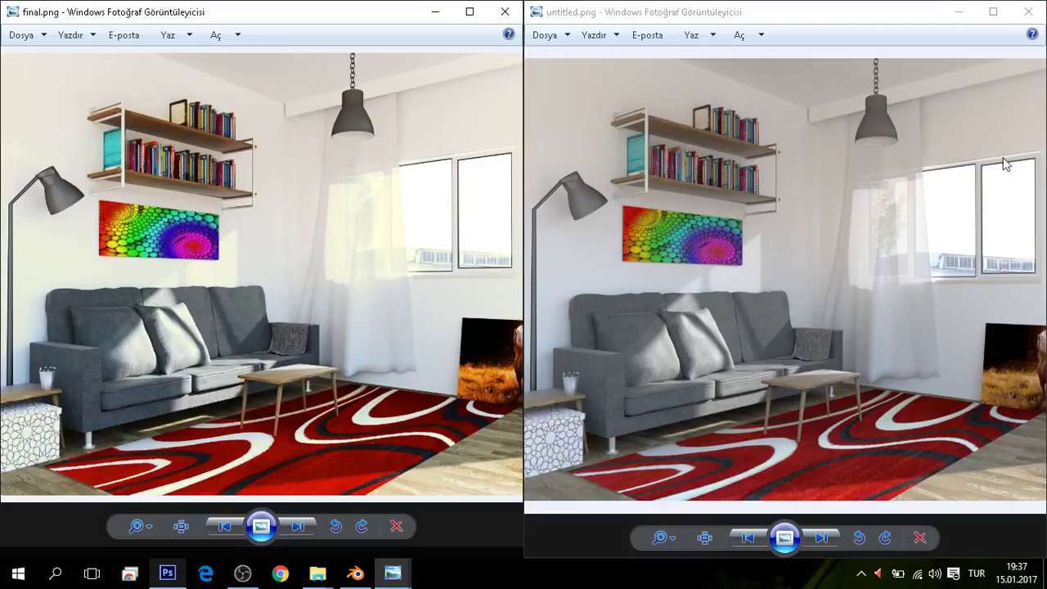
pyautogui.click(1028, 12)
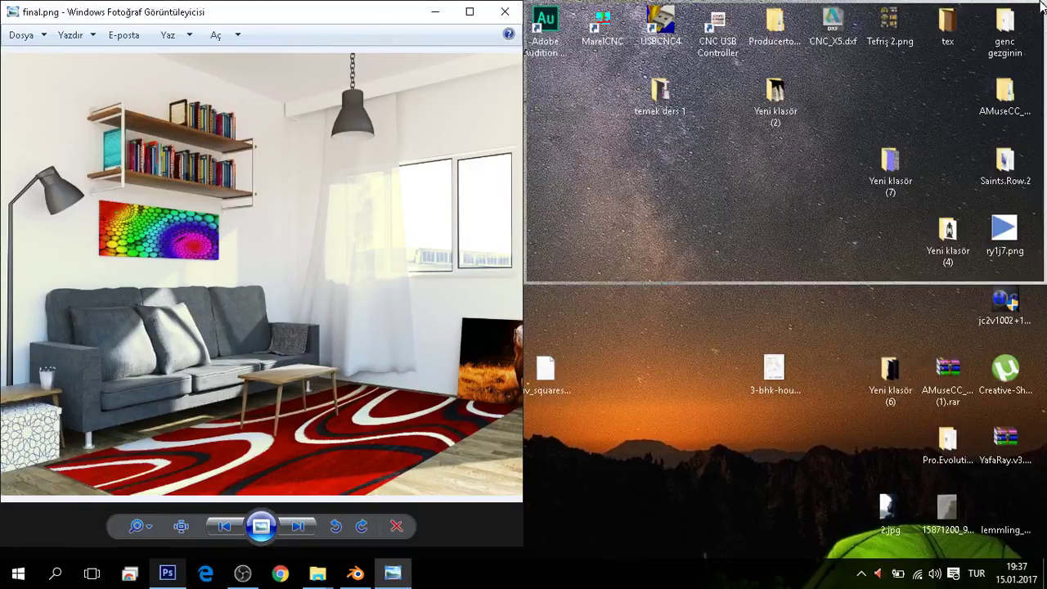
pyautogui.moveTo(279, 5); pyautogui.dragTo(1043, 4)
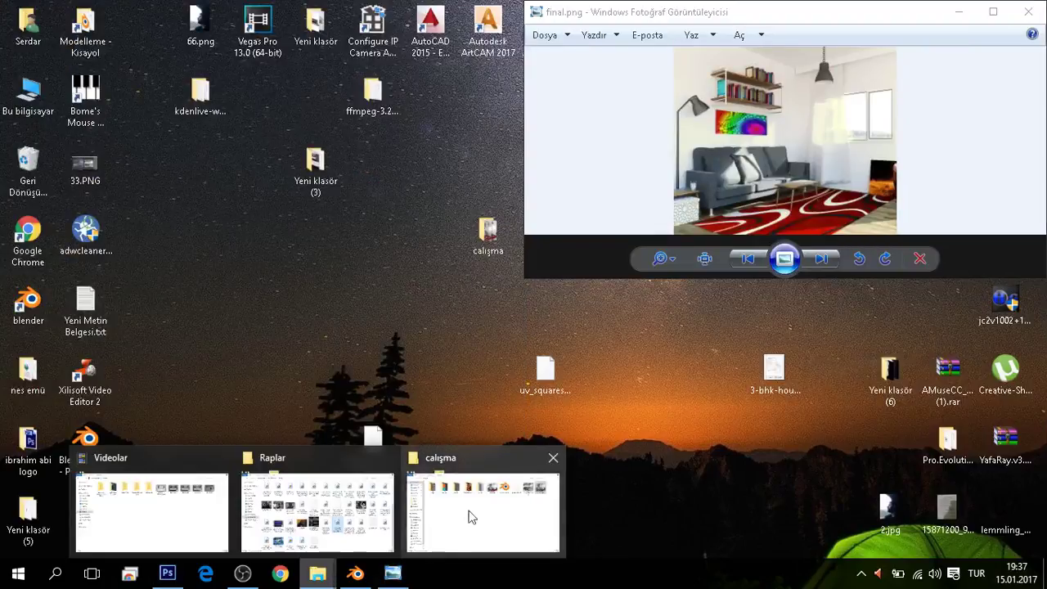
pyautogui.moveTo(317, 573)
pyautogui.click(452, 513)
# - Open livingroom-12.jpg on the left half beside final.png on the right
pyautogui.doubleClick(834, 115)
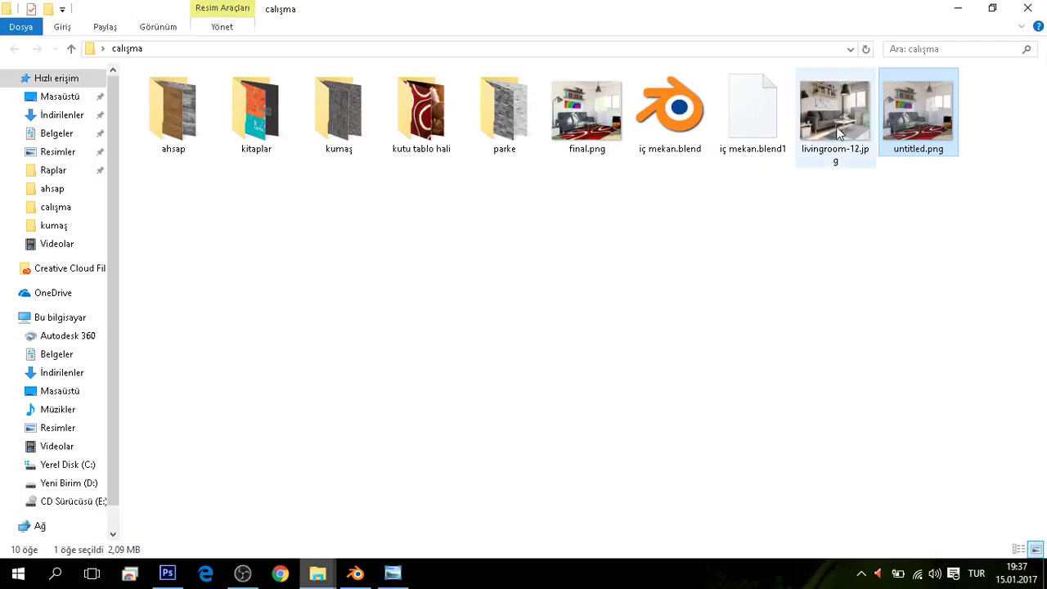
pyautogui.doubleClick(891, 9)
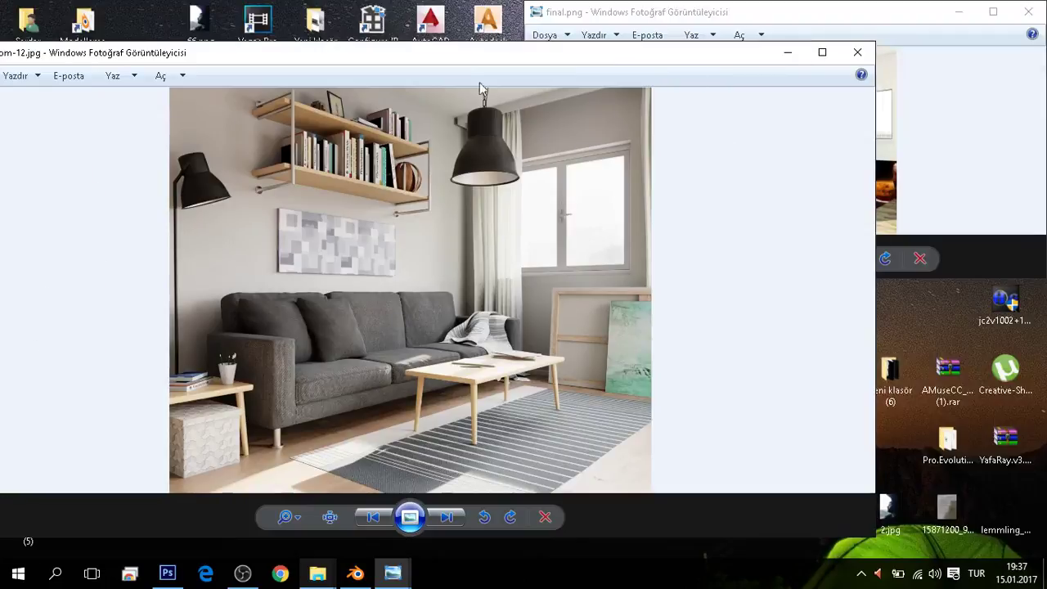
pyautogui.moveTo(450, 61); pyautogui.dragTo(11, 6)
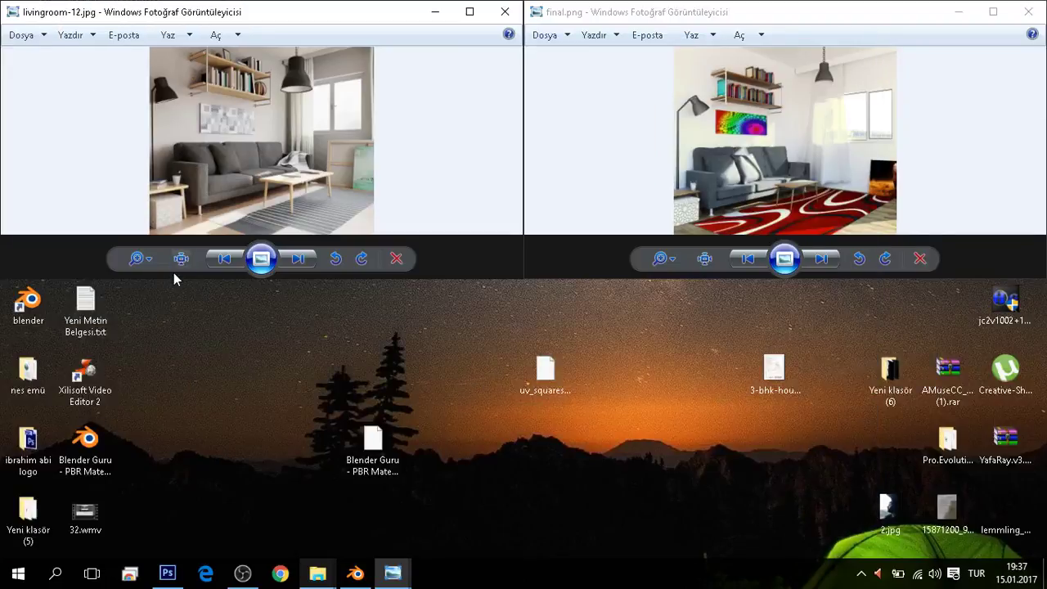
pyautogui.doubleClick(104, 280)
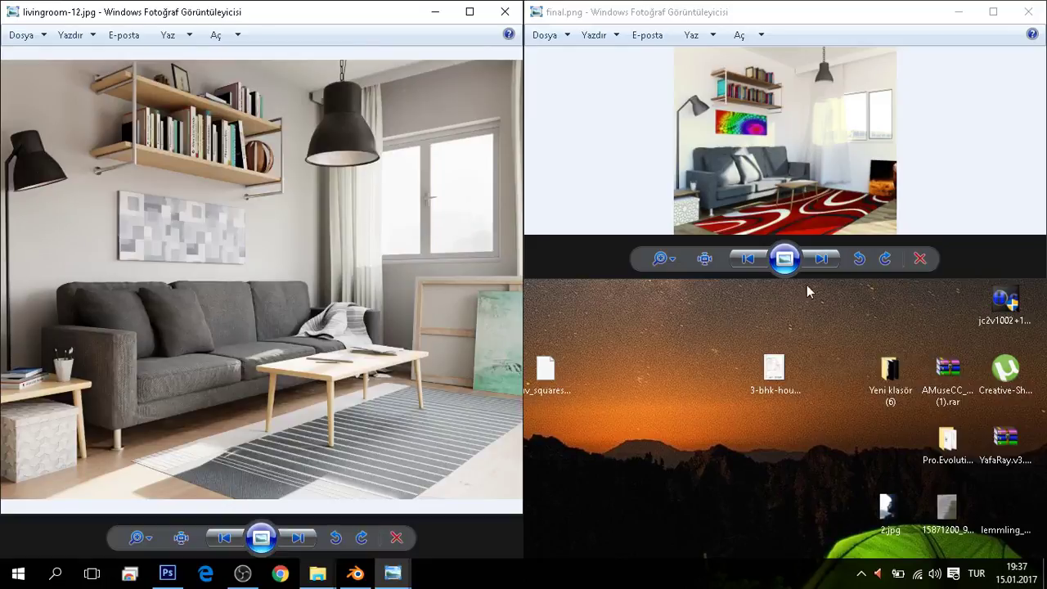
pyautogui.doubleClick(839, 279)
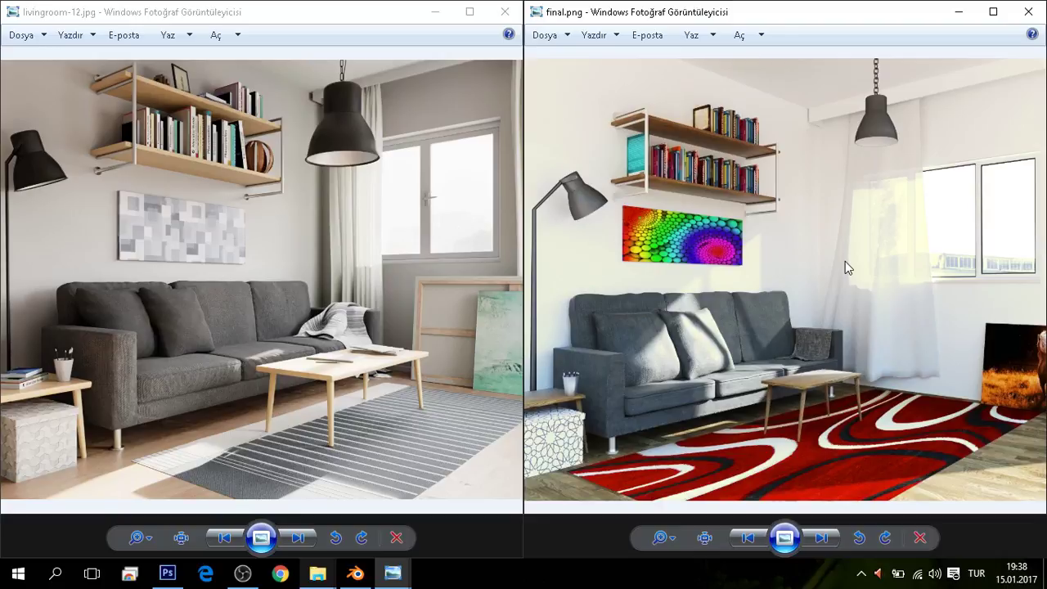
# - Maximize final.png to fit the screen, then bring the OBS window forward
pyautogui.click(993, 12)
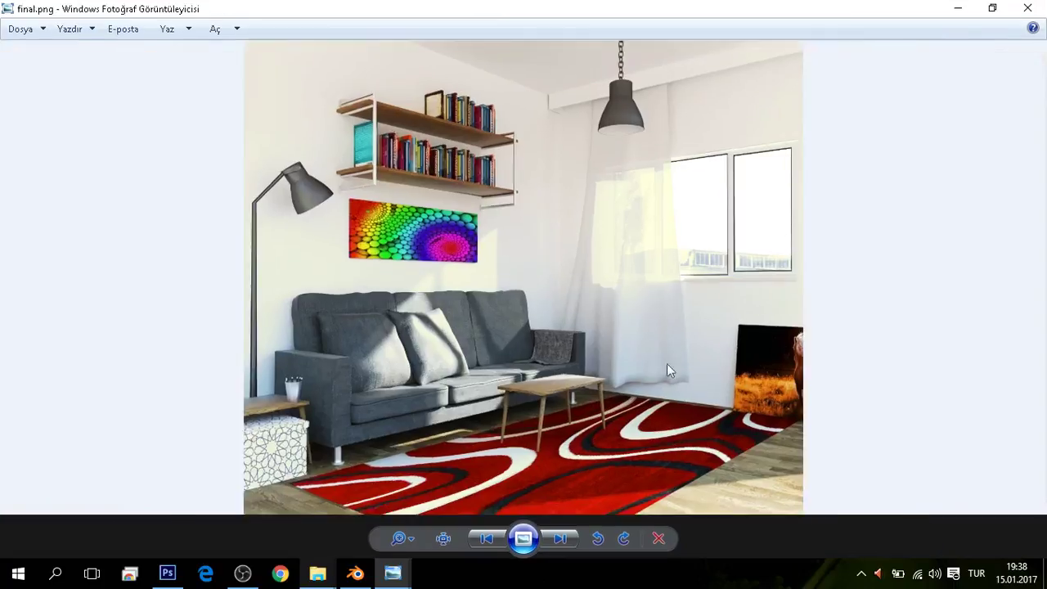
pyautogui.scroll(-2, 612, 399)
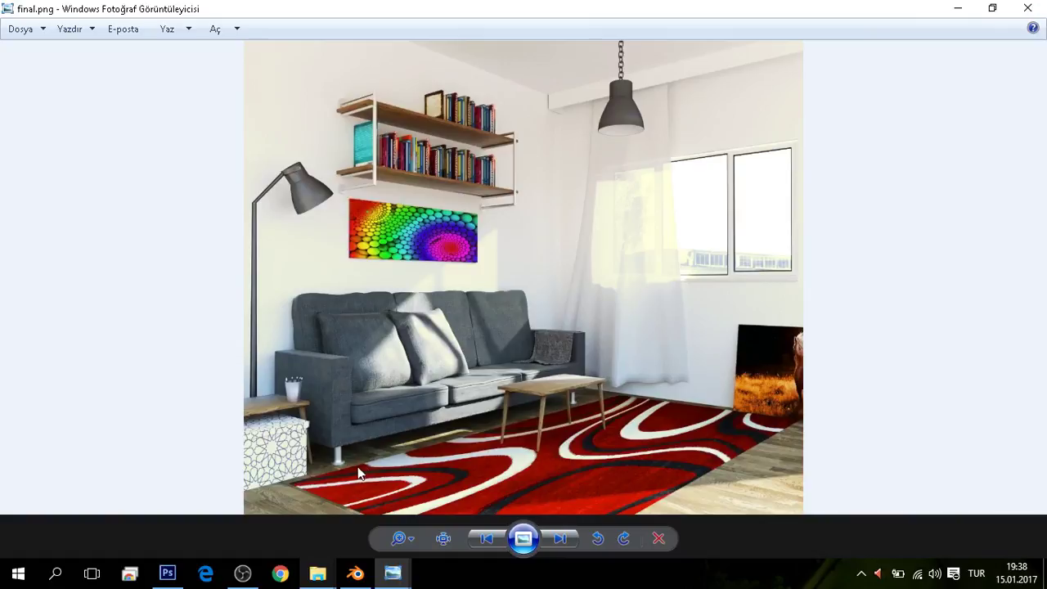
pyautogui.click(243, 572)
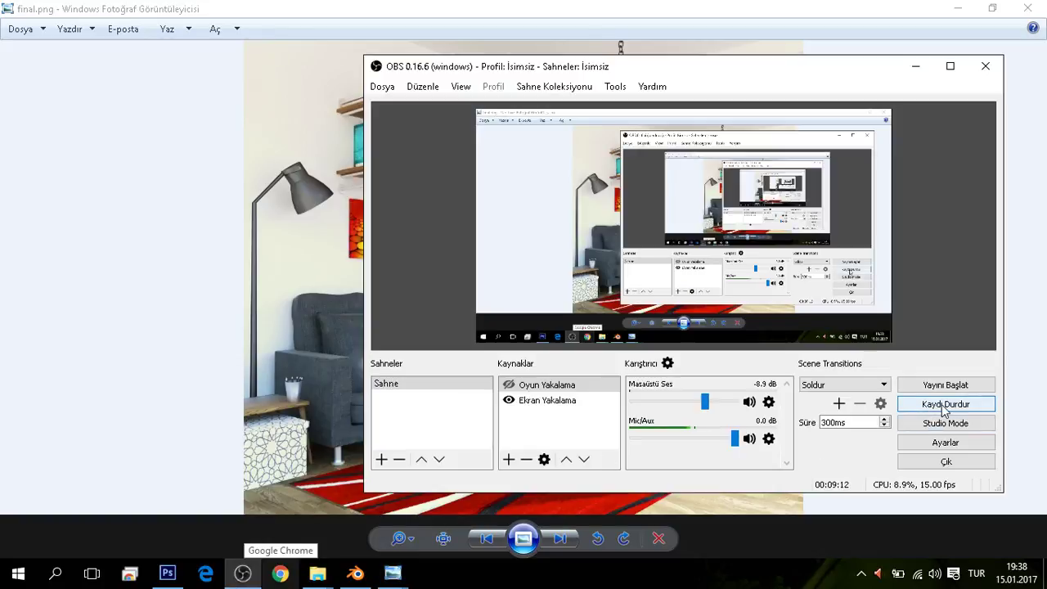